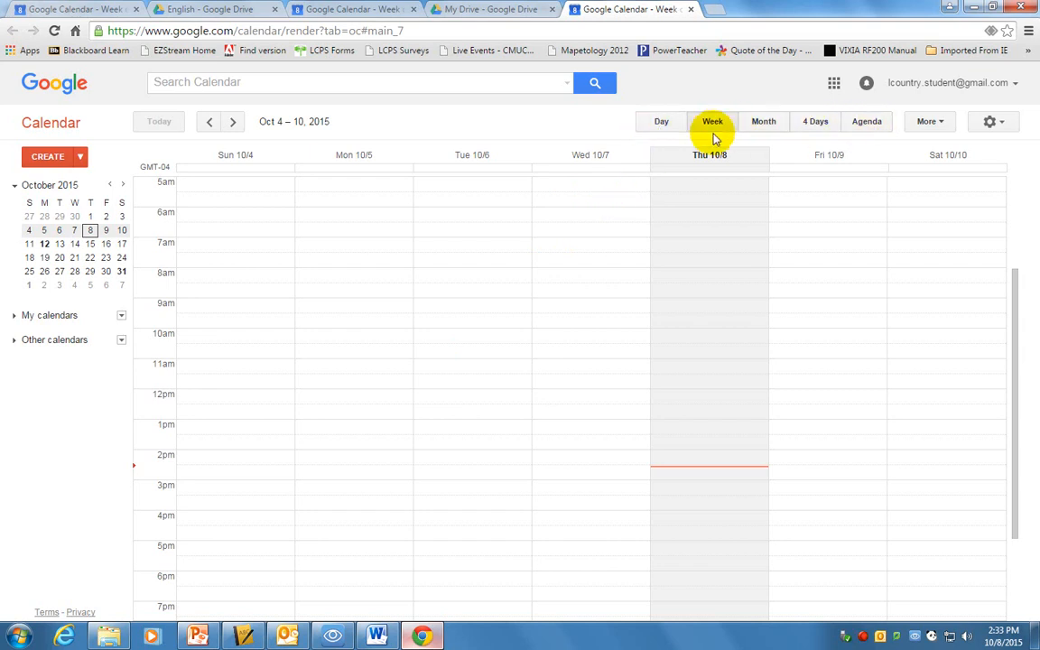
Look at the calendar in the day view and in the week view, checking the hours in each.
click(661, 125)
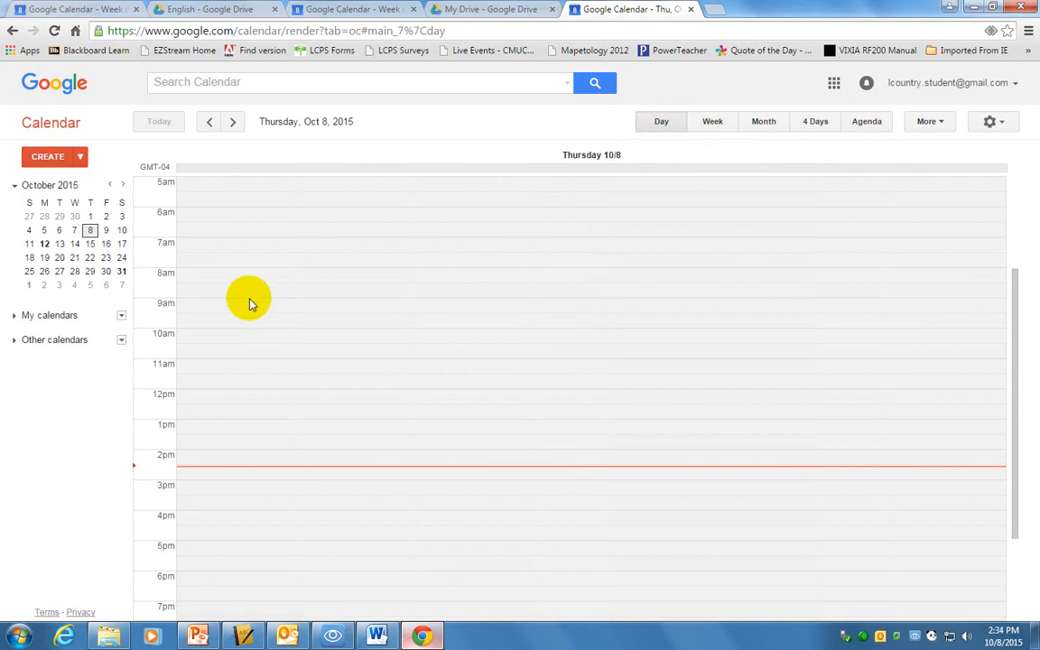
scroll(190, 298, down, 3)
scroll(383, 290, up, 5)
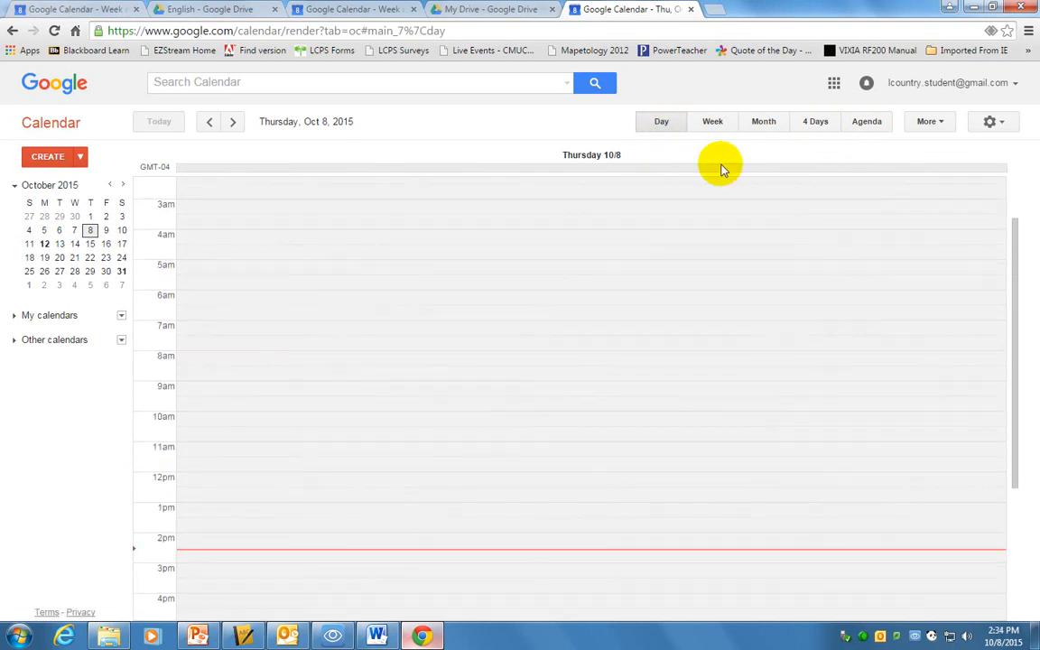
click(712, 122)
scroll(463, 364, down, 3)
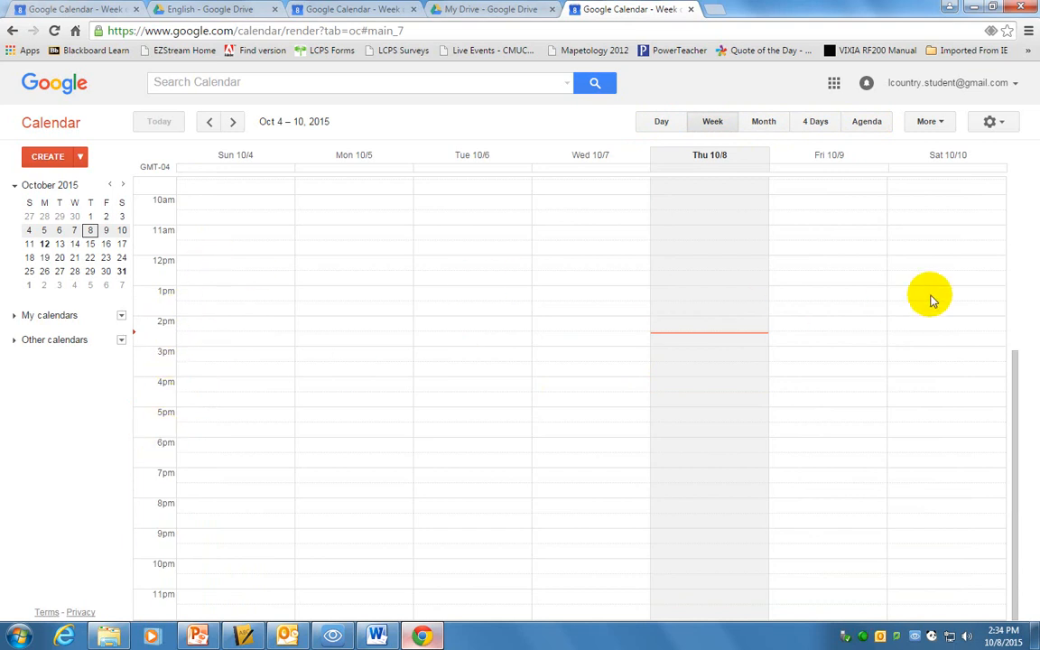
Show the calendar by month and browse back and forth between October and December 2015.
click(763, 123)
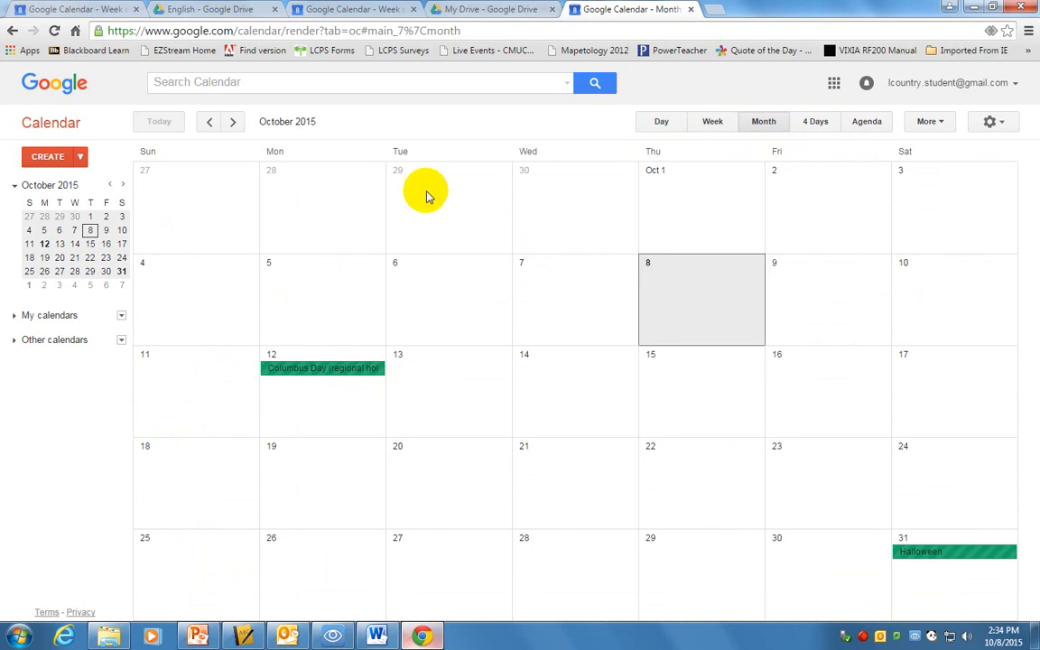
key(n)
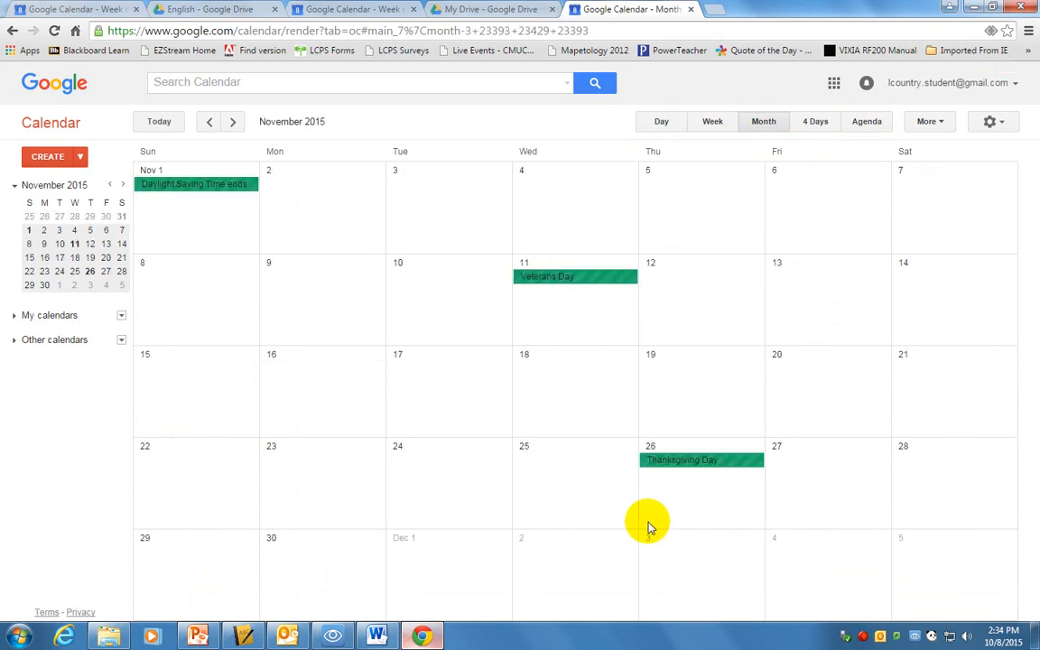
key(n)
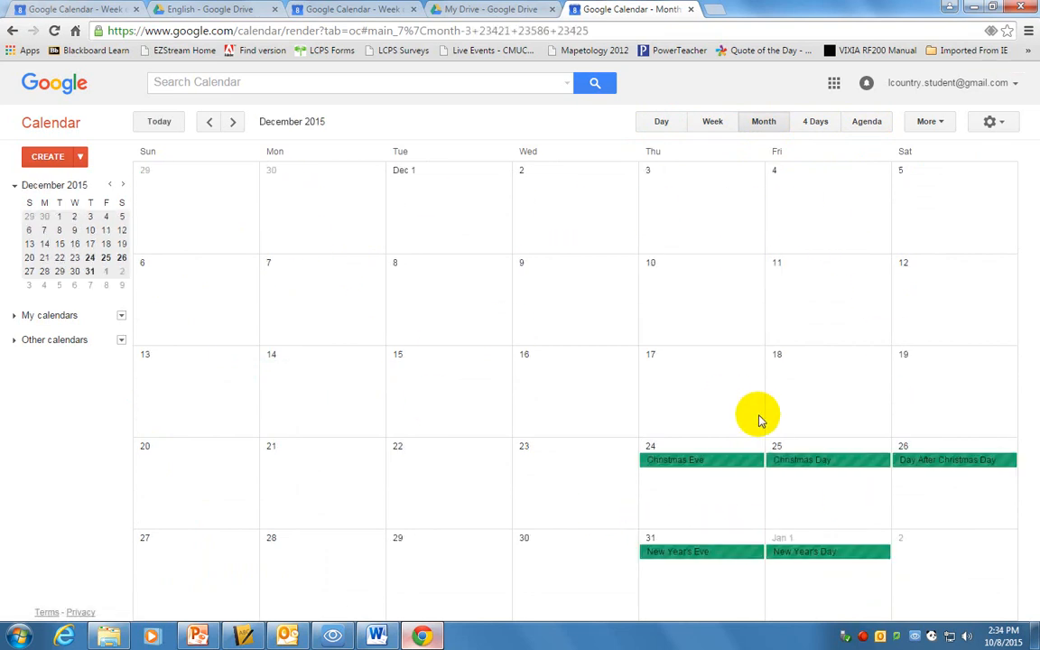
key(n)
key(p)
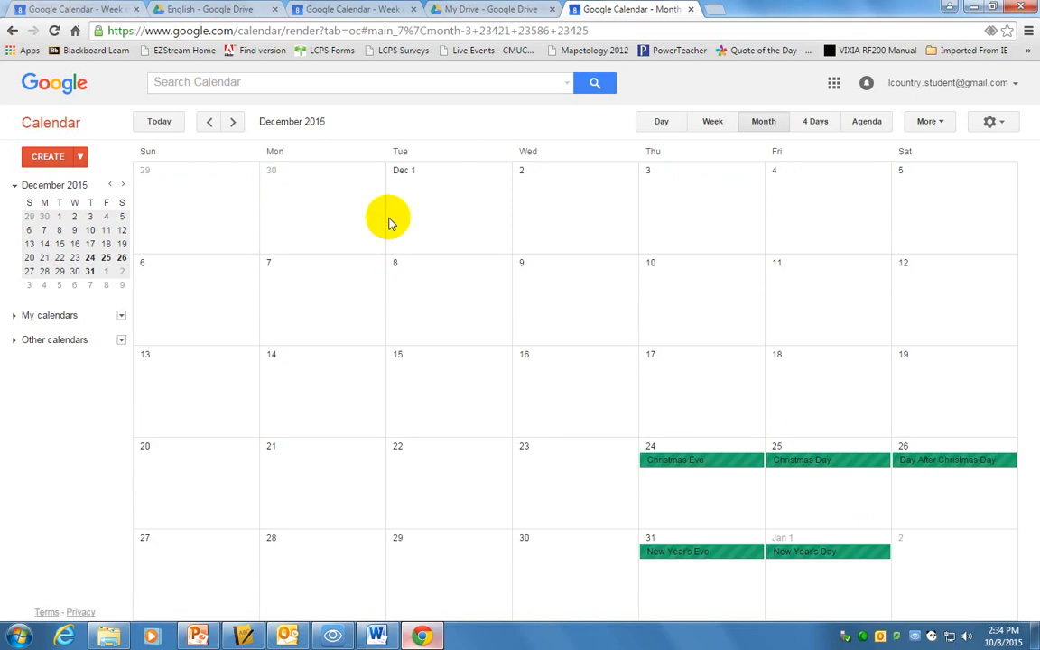
click(215, 127)
click(213, 127)
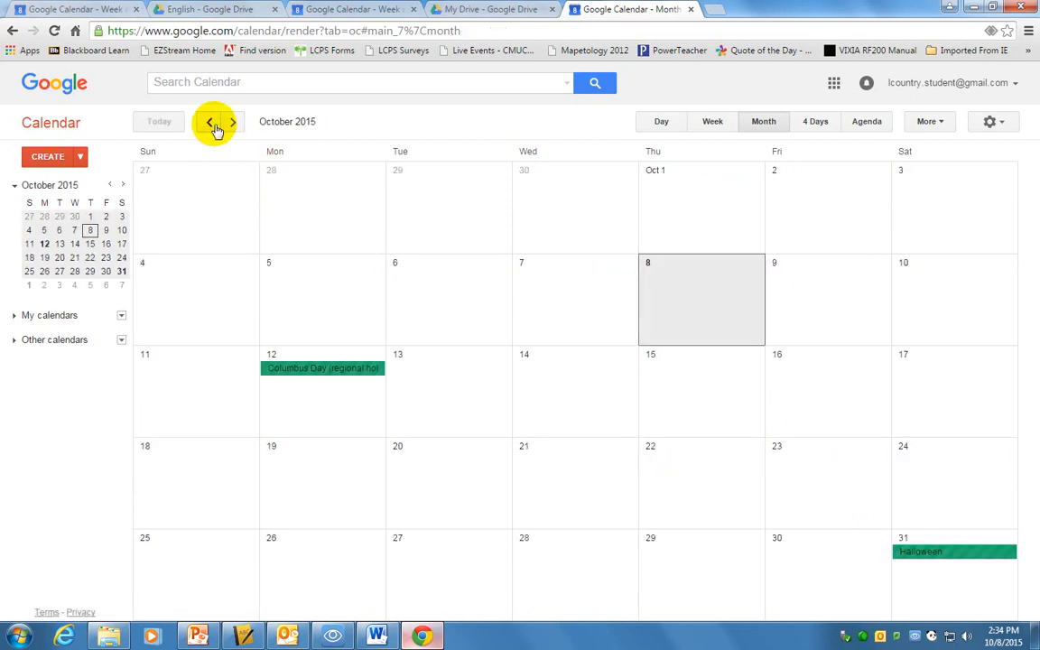
click(227, 126)
click(227, 126)
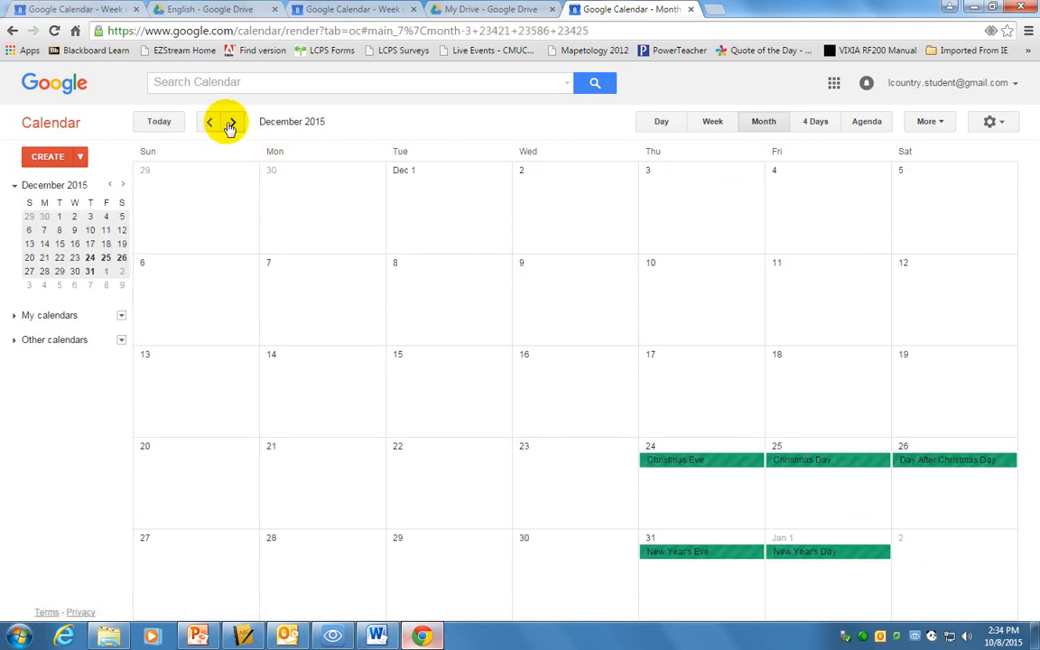
Look at the 4-day, agenda and week views, and return to the month view at today's date.
click(829, 123)
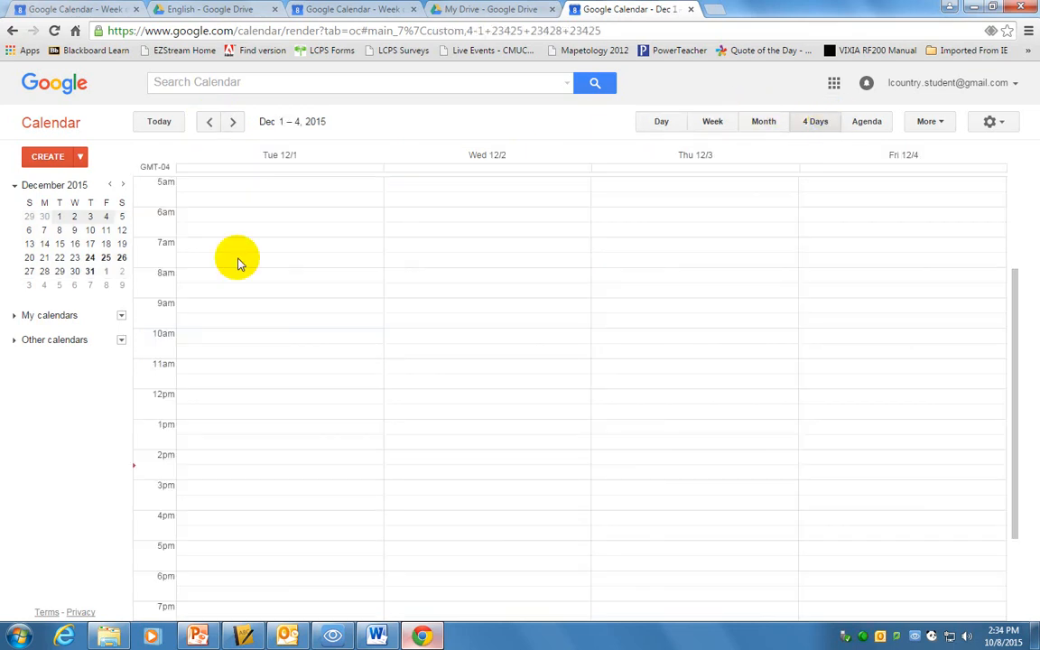
click(865, 121)
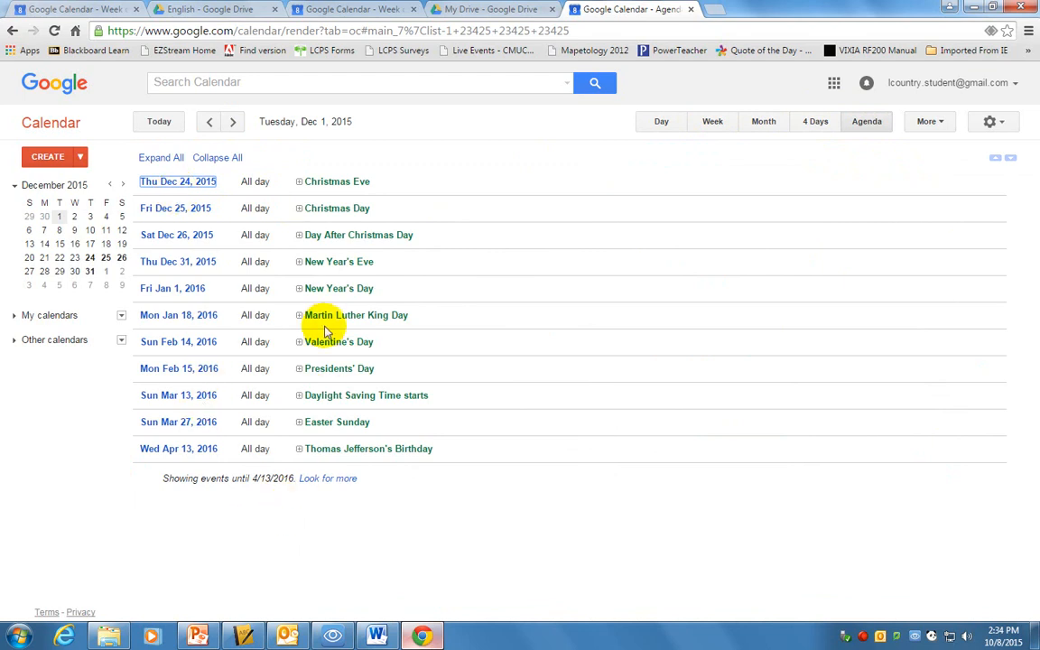
click(715, 123)
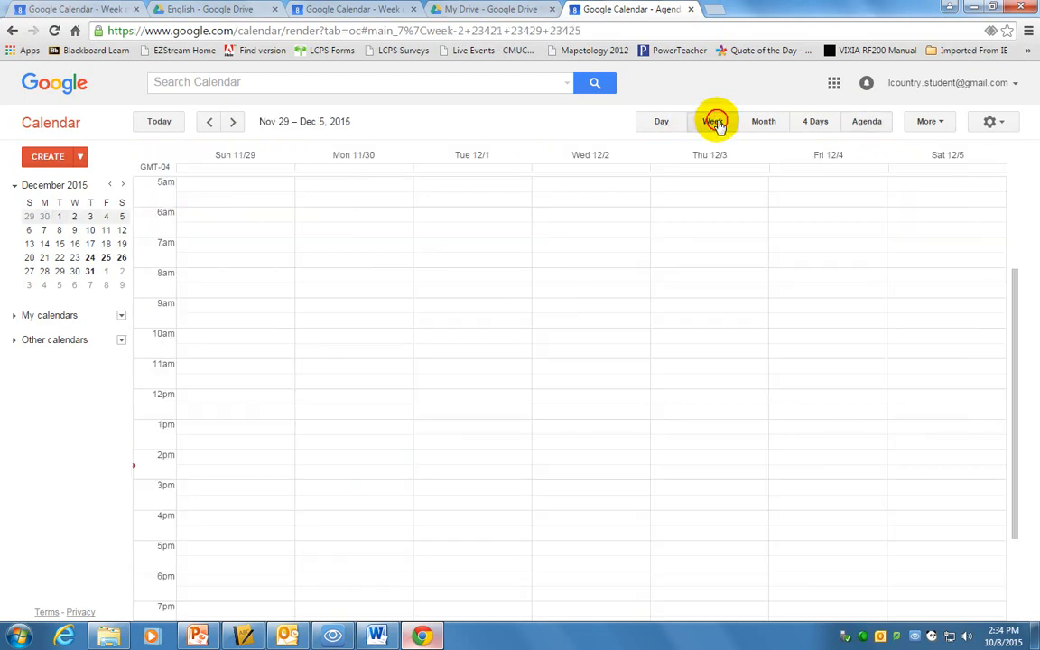
click(758, 123)
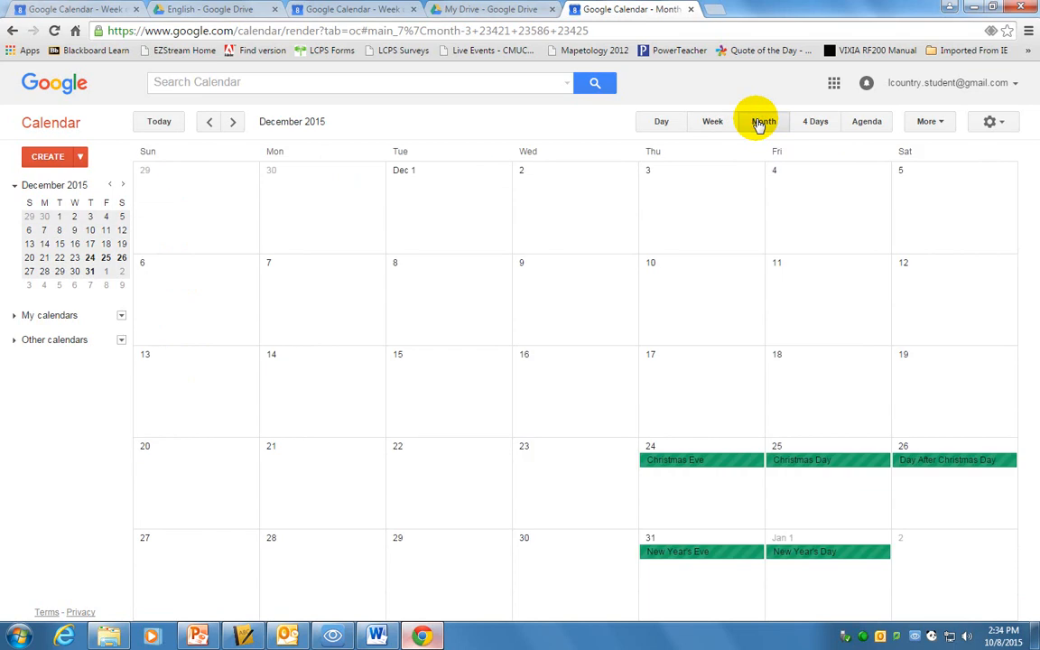
click(162, 126)
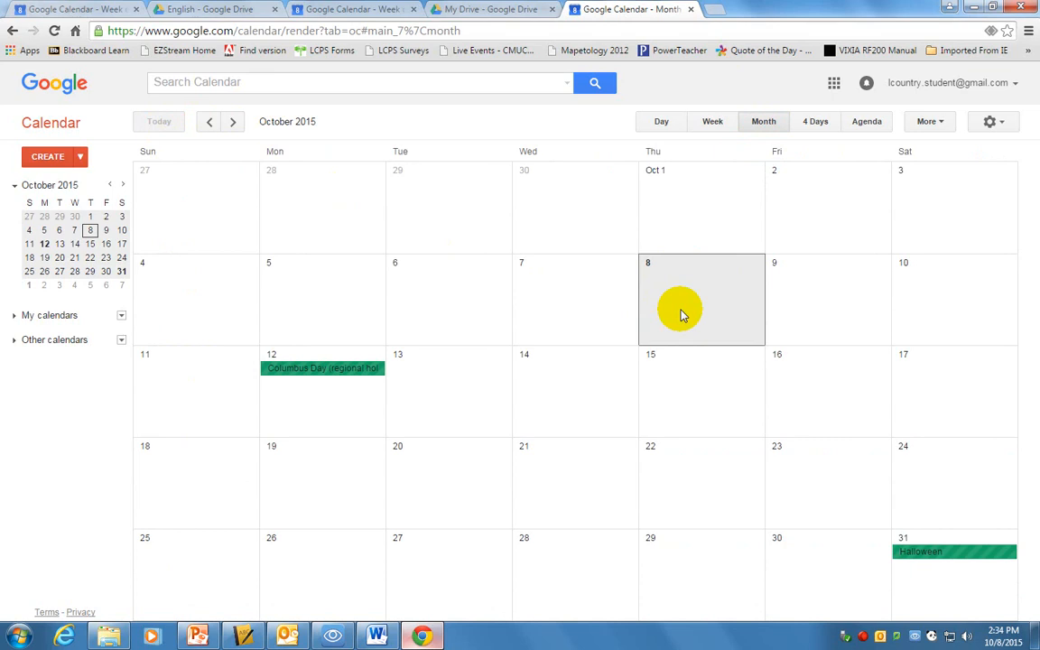
Switch to Word to check the video outline, and return to Google Calendar in Chrome.
key(alt+Tab)
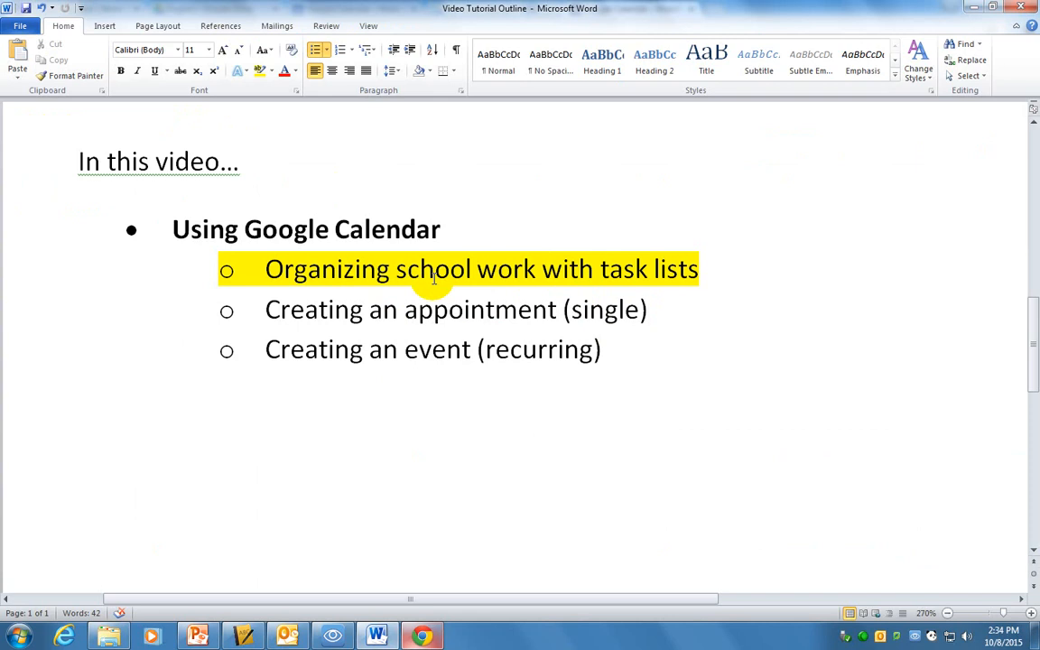
key(alt+Tab)
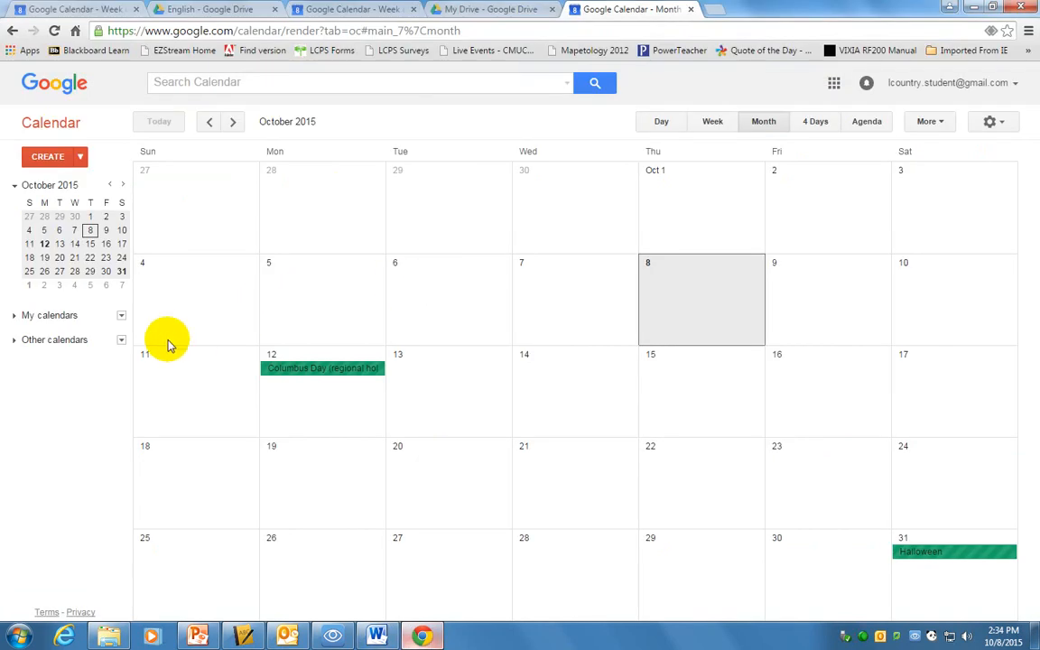
Expand the My calendars group and turn on Tasks so the task list shows beside the month.
click(121, 319)
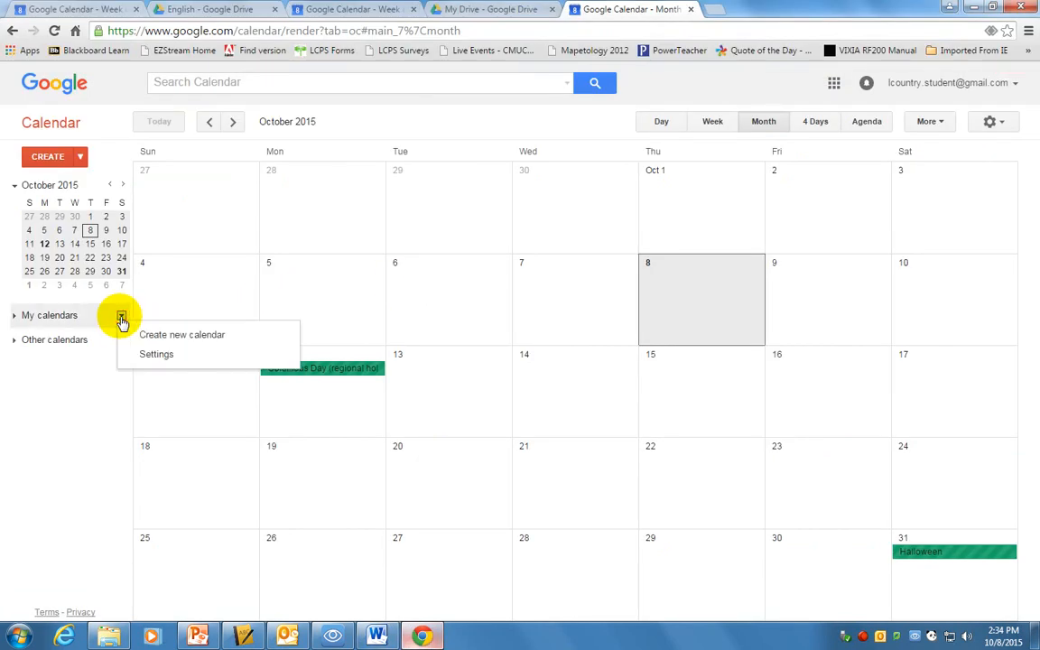
click(95, 317)
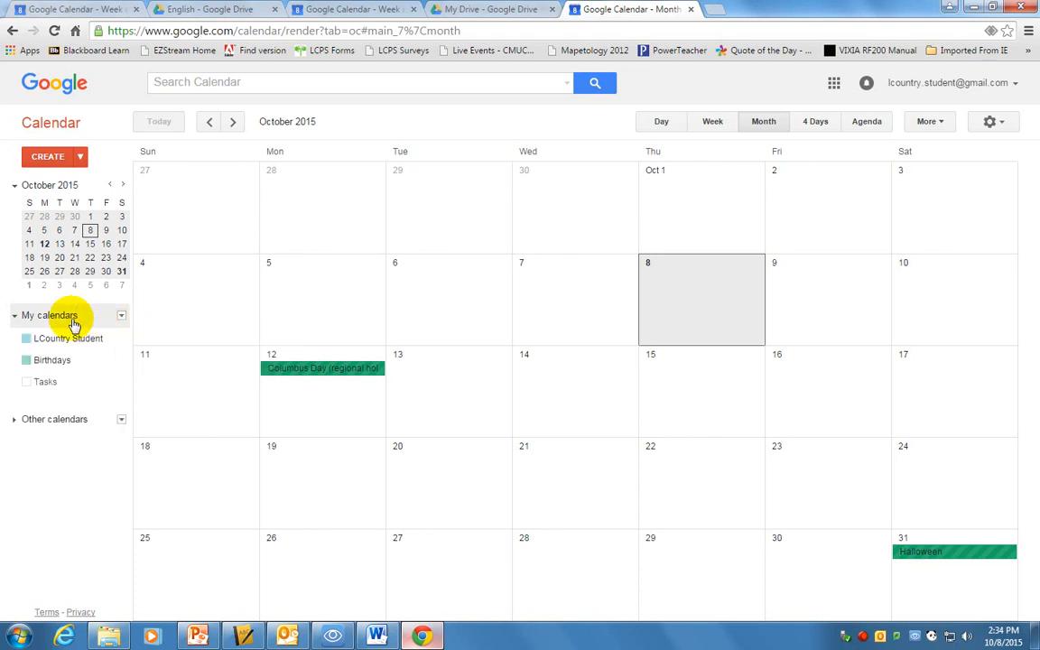
click(55, 380)
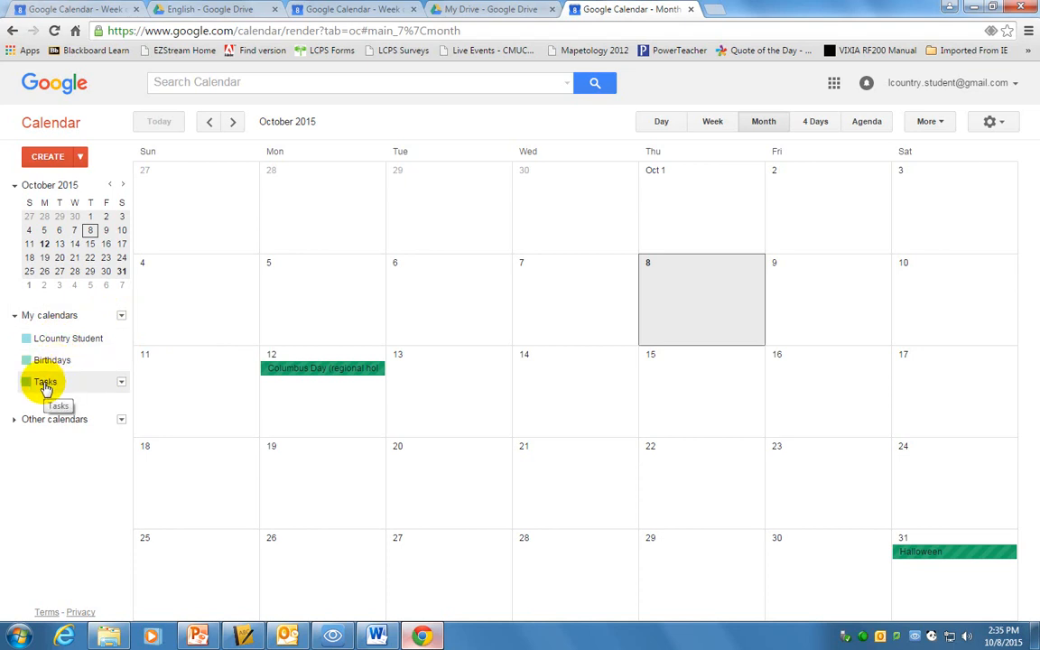
click(46, 383)
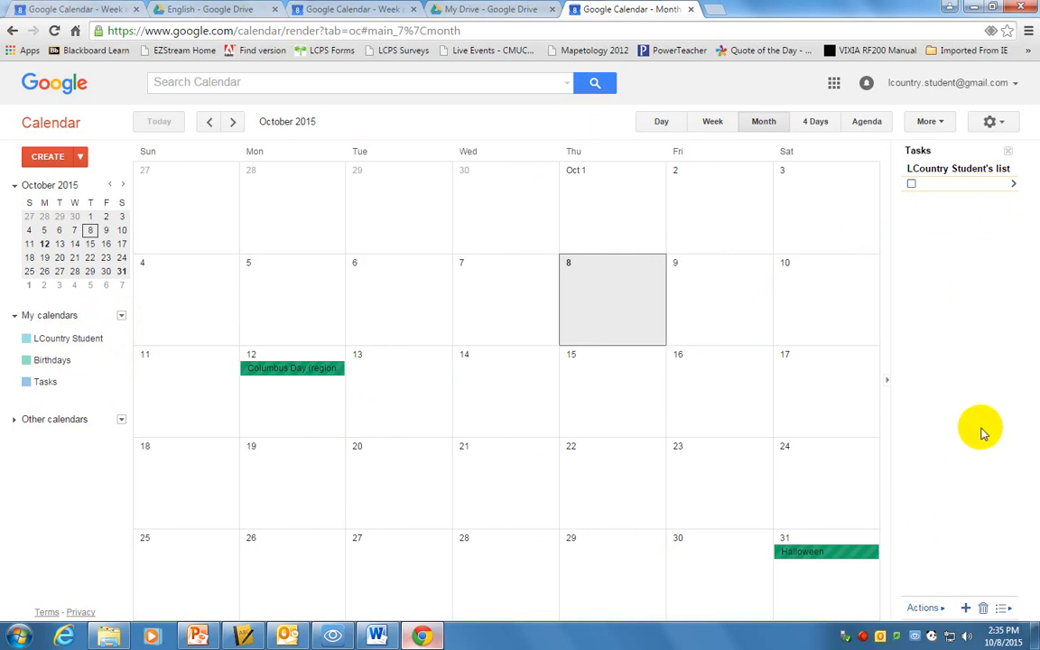
Add a task named "Math HW" to the student's task list.
click(949, 187)
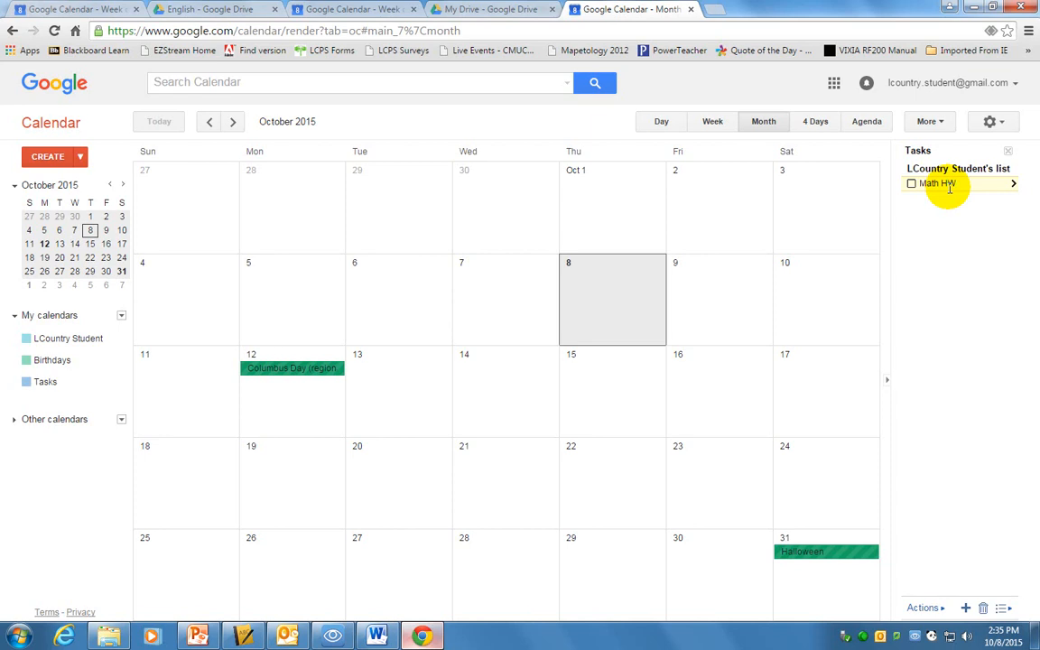
key(Return)
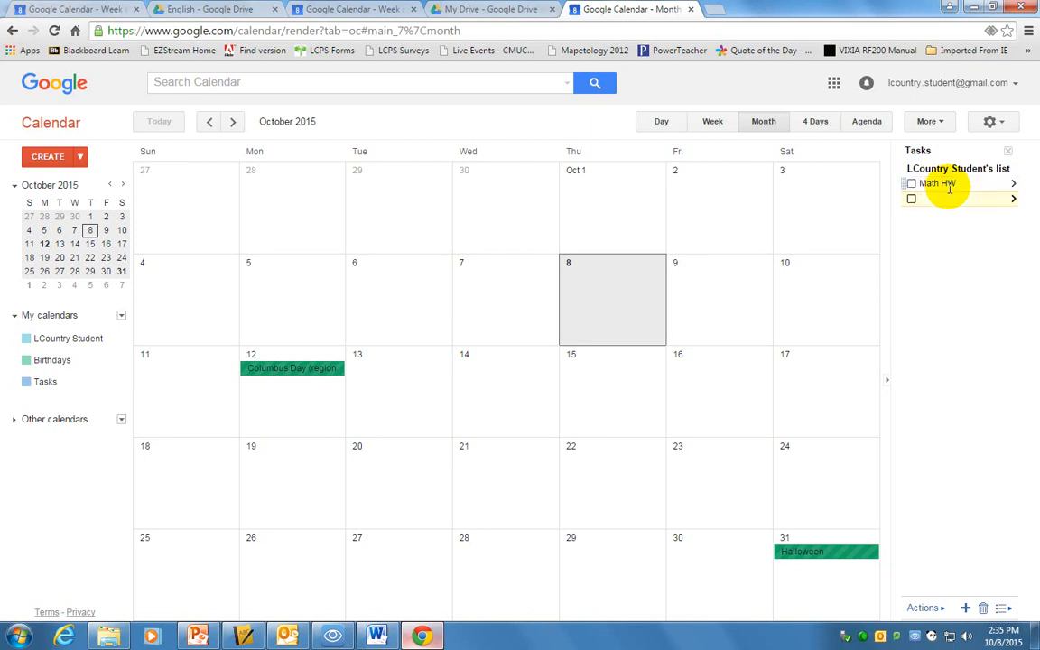
click(964, 184)
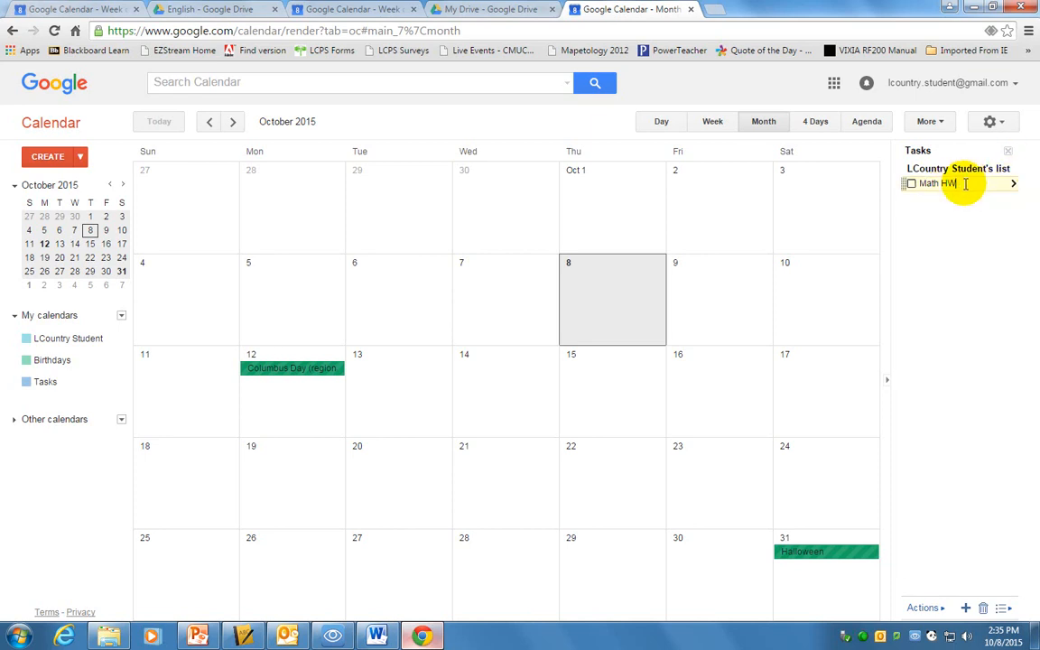
Give the Math HW task a due date of Fri, Oct 9 and the note "pg 45 (1-25 odd)".
click(1013, 185)
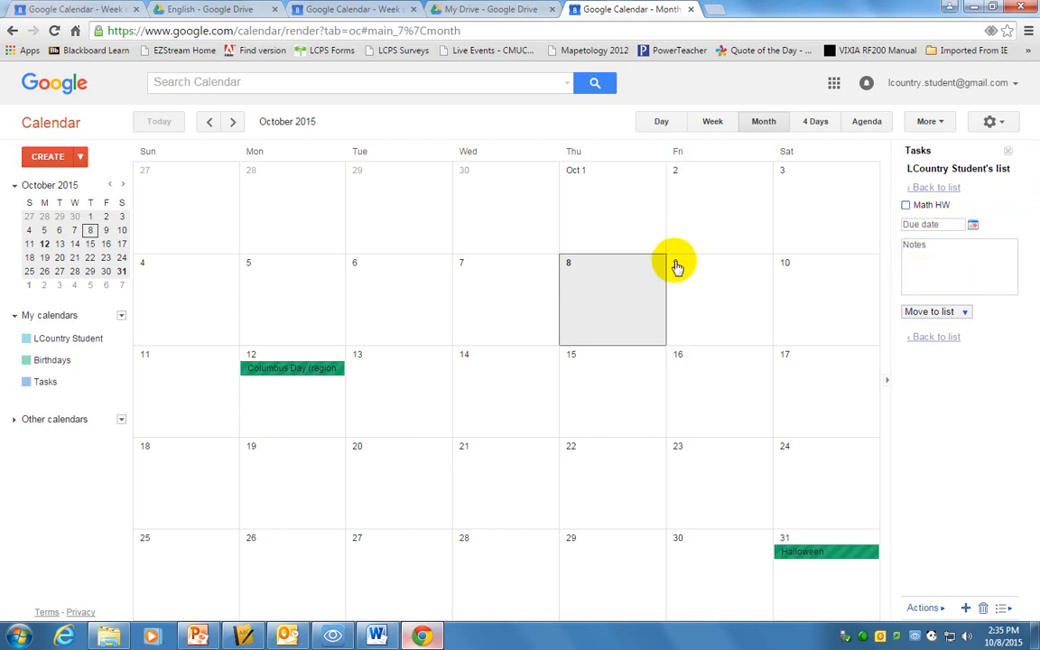
click(973, 225)
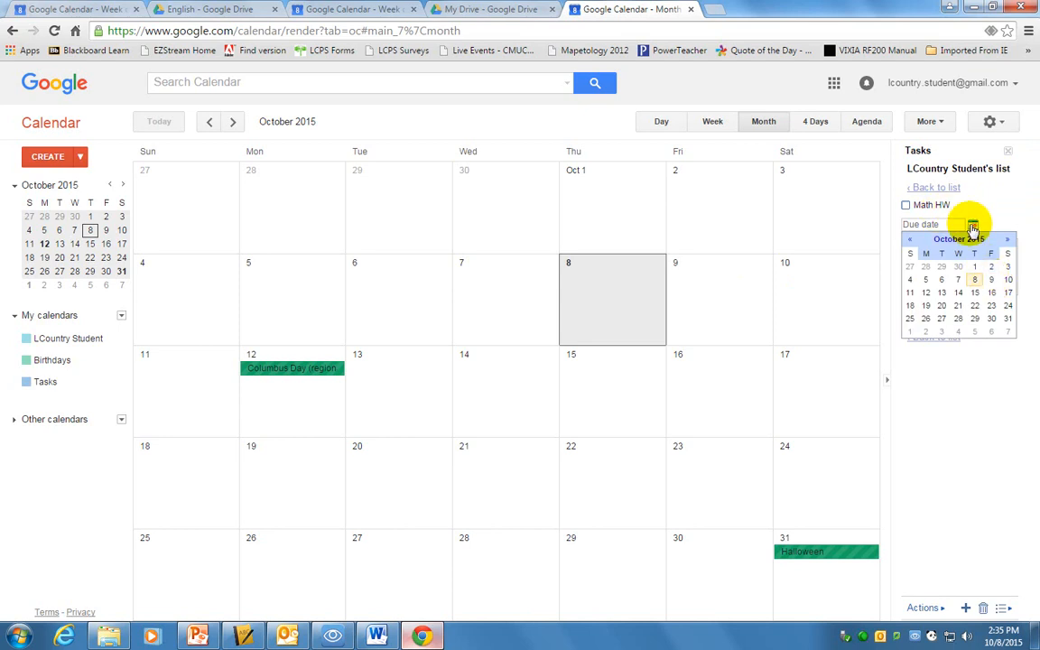
click(991, 281)
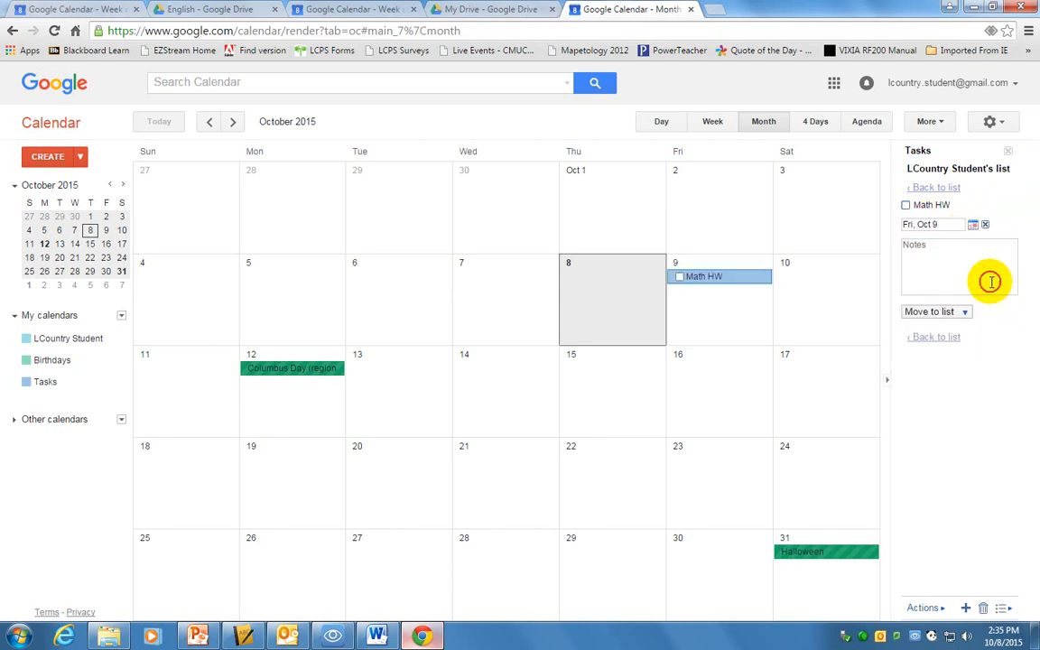
click(926, 246)
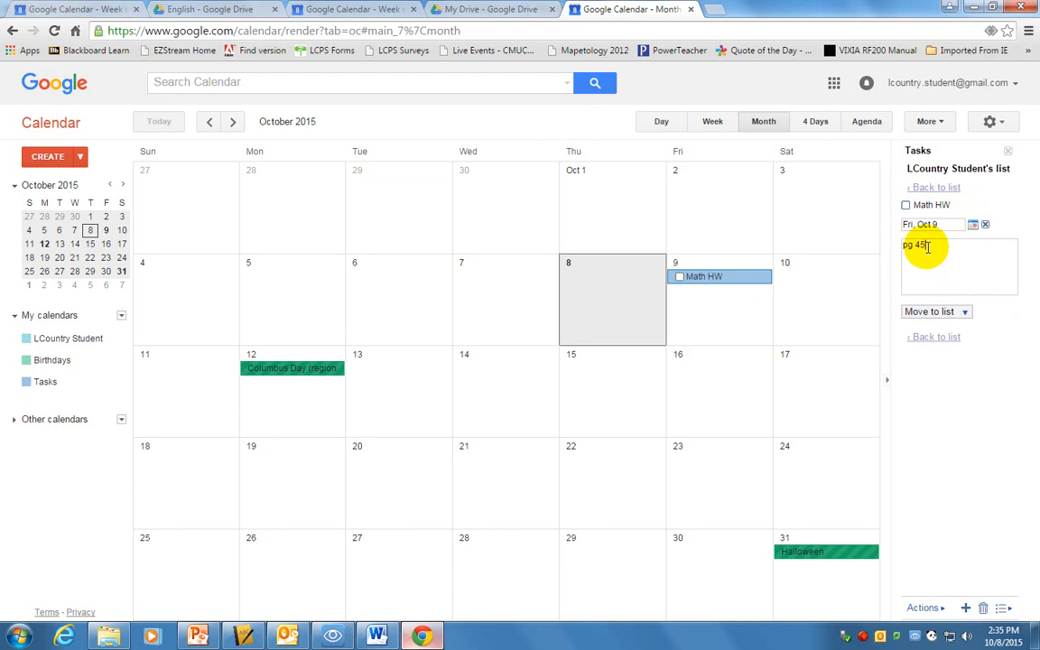
text(pg 45 #1-25odd))
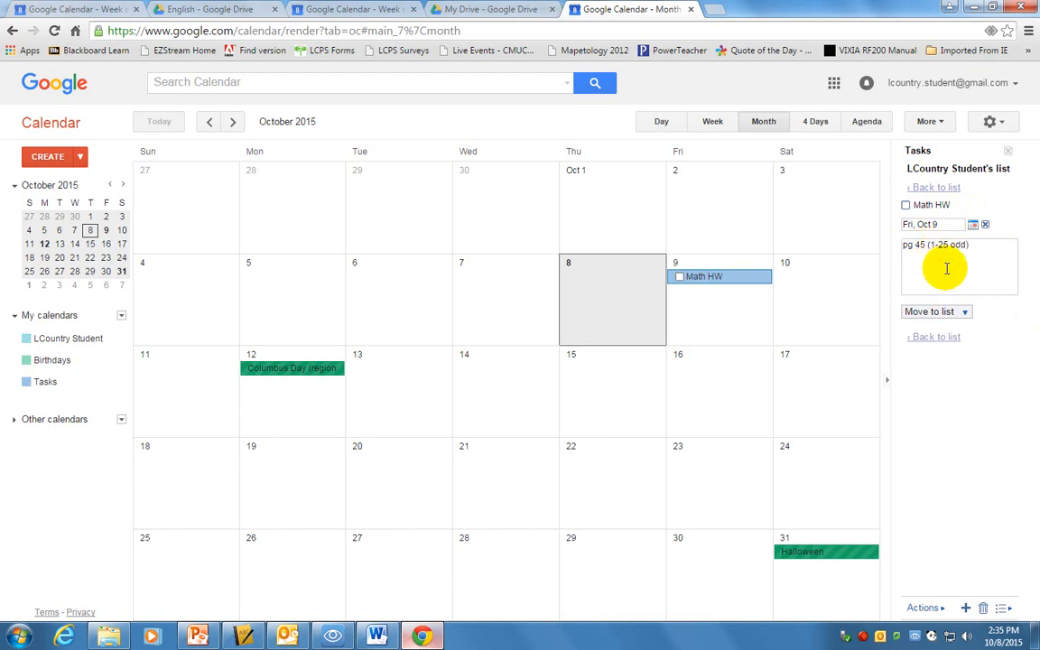
click(935, 339)
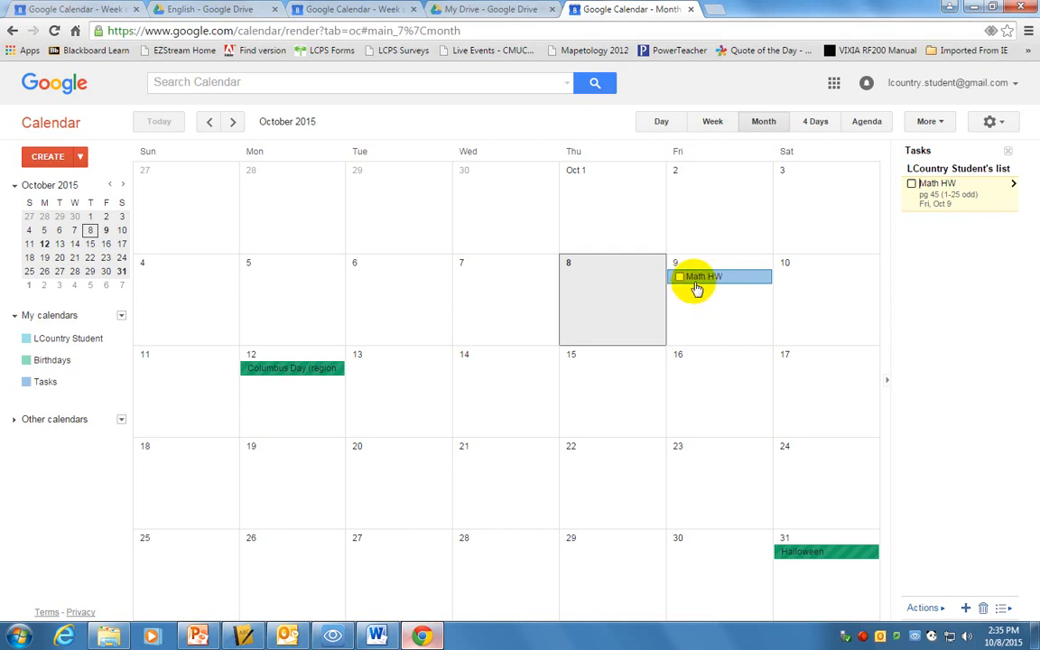
Add a second task named "English Paper" below Math HW in the task list.
click(923, 200)
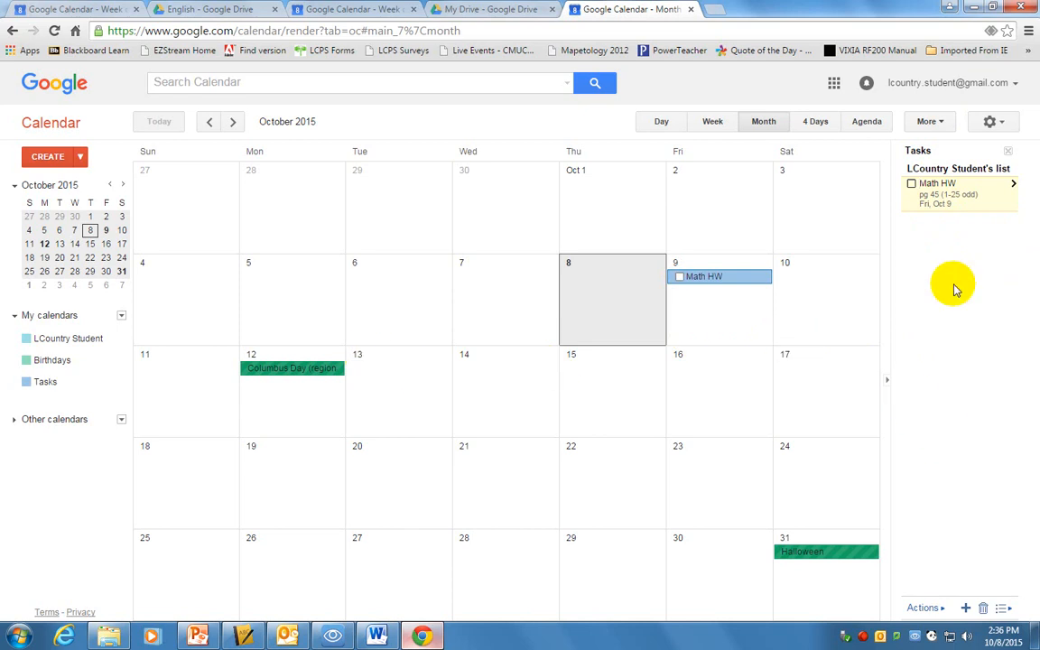
key(Return)
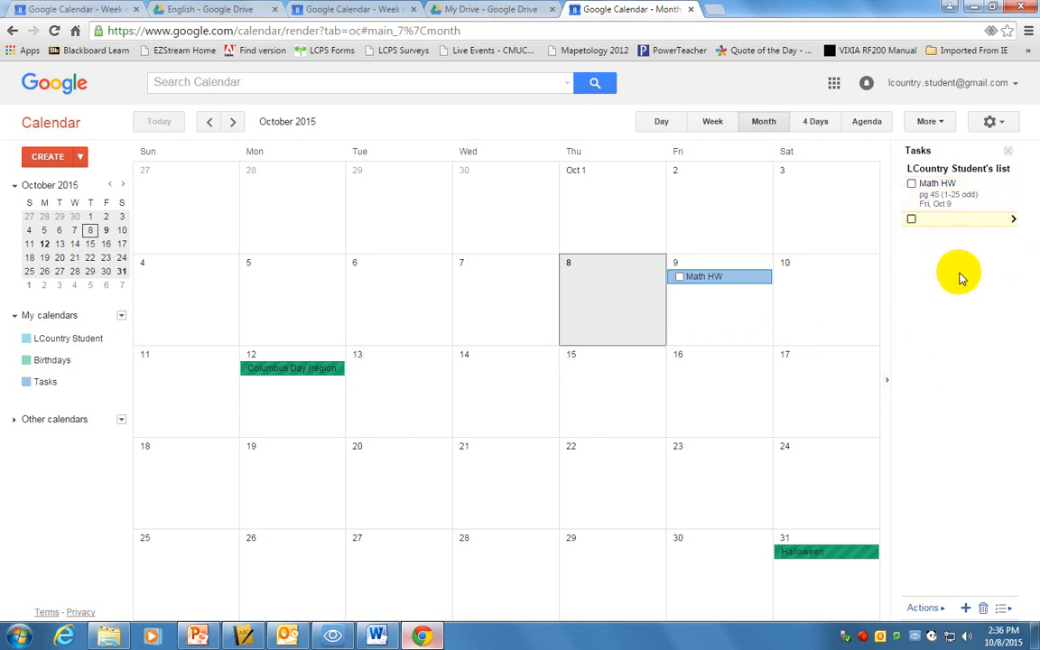
text(English Paper)
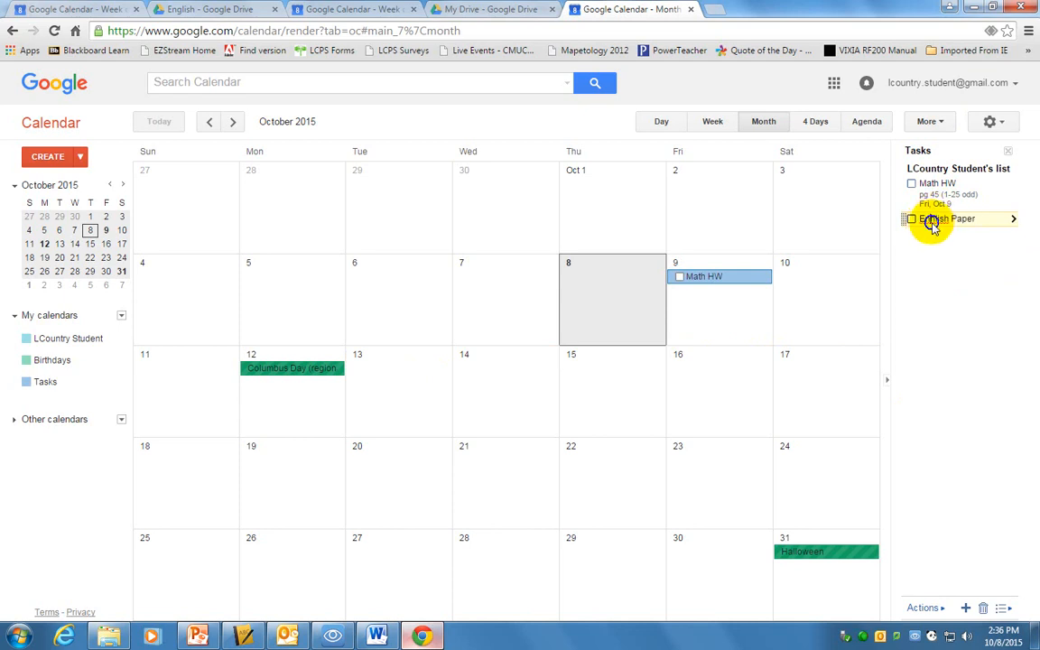
right_click(936, 219)
click(916, 232)
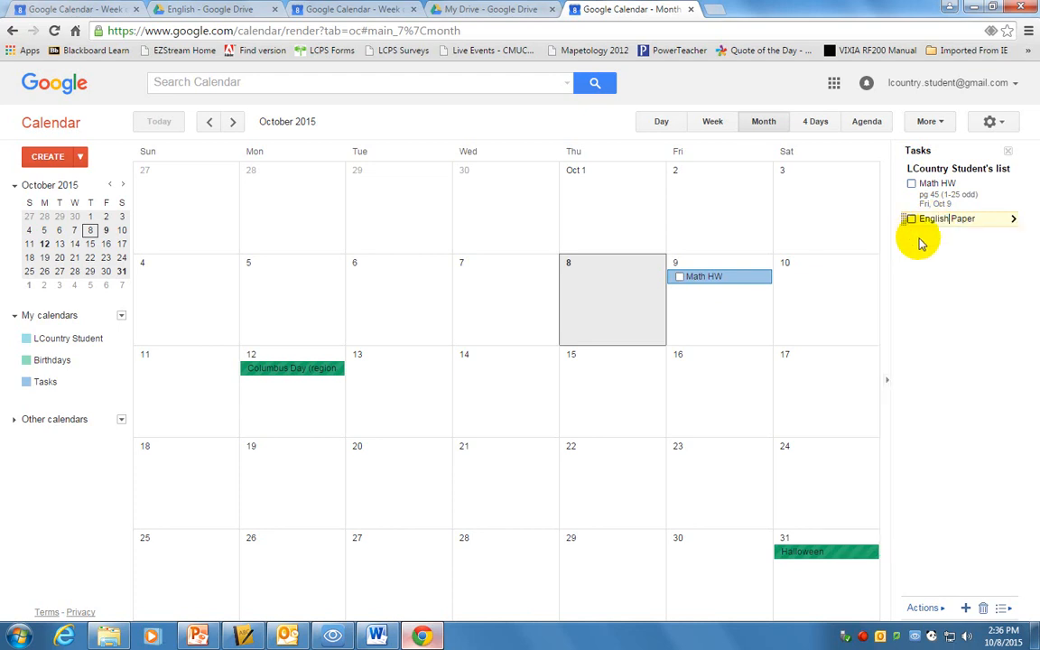
Give the English Paper task a due date of Tue, Oct 13 and the note "Check outline with partner", and return to the task list.
click(1013, 218)
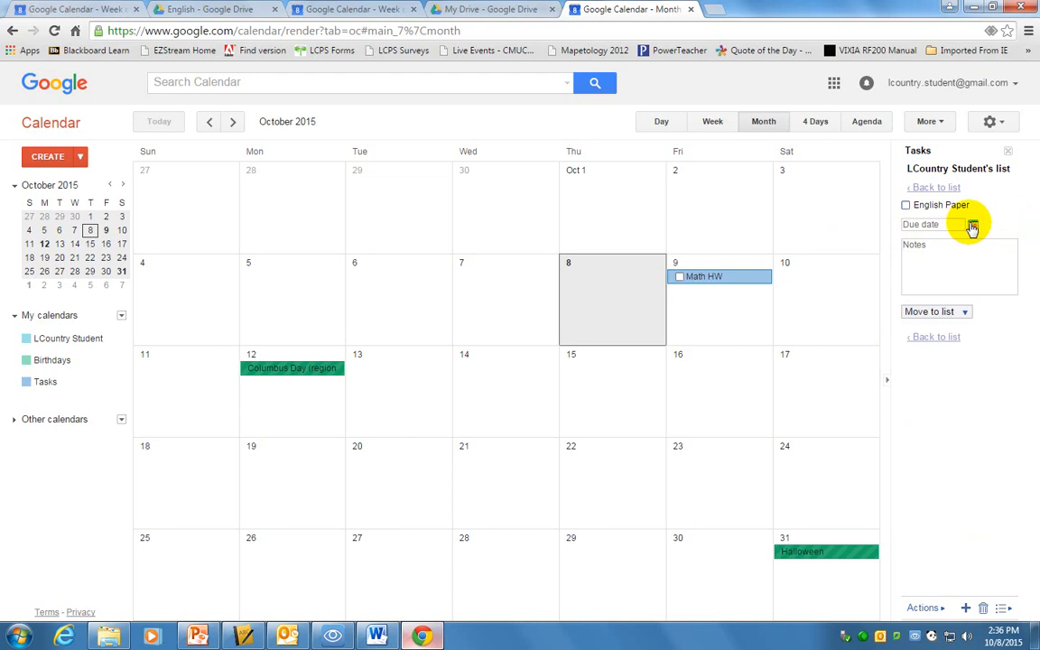
click(967, 225)
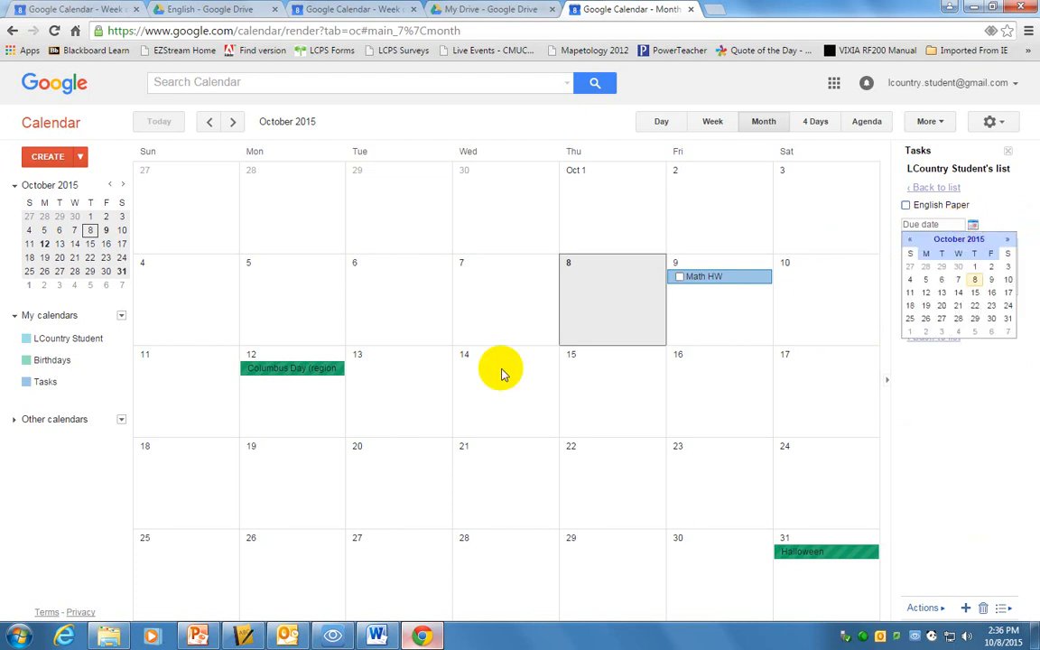
click(942, 291)
click(951, 261)
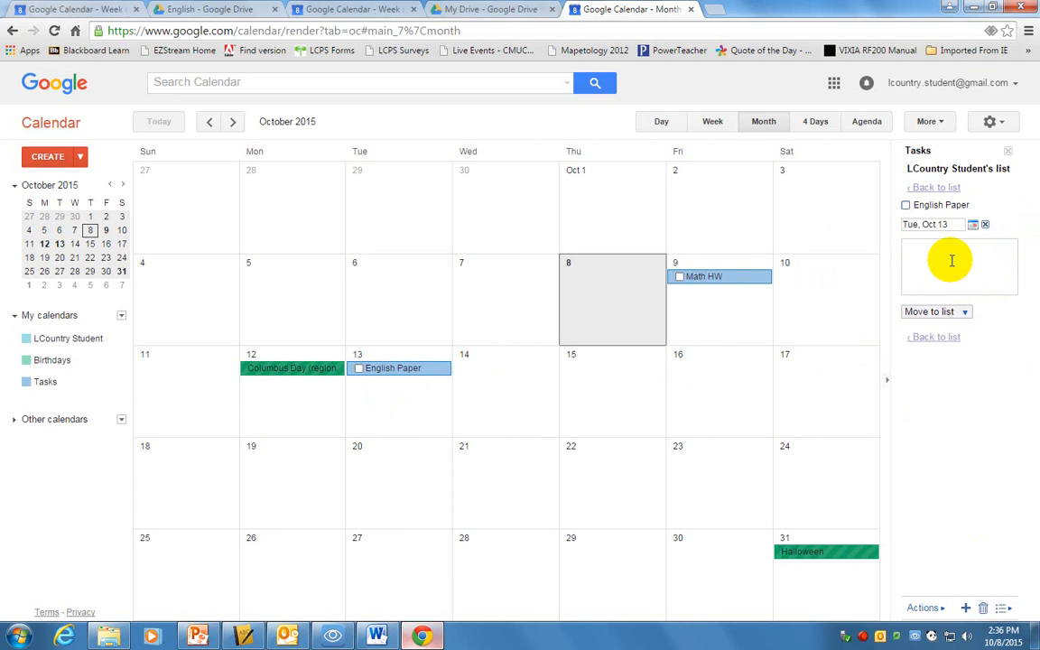
text(Check outline with partner)
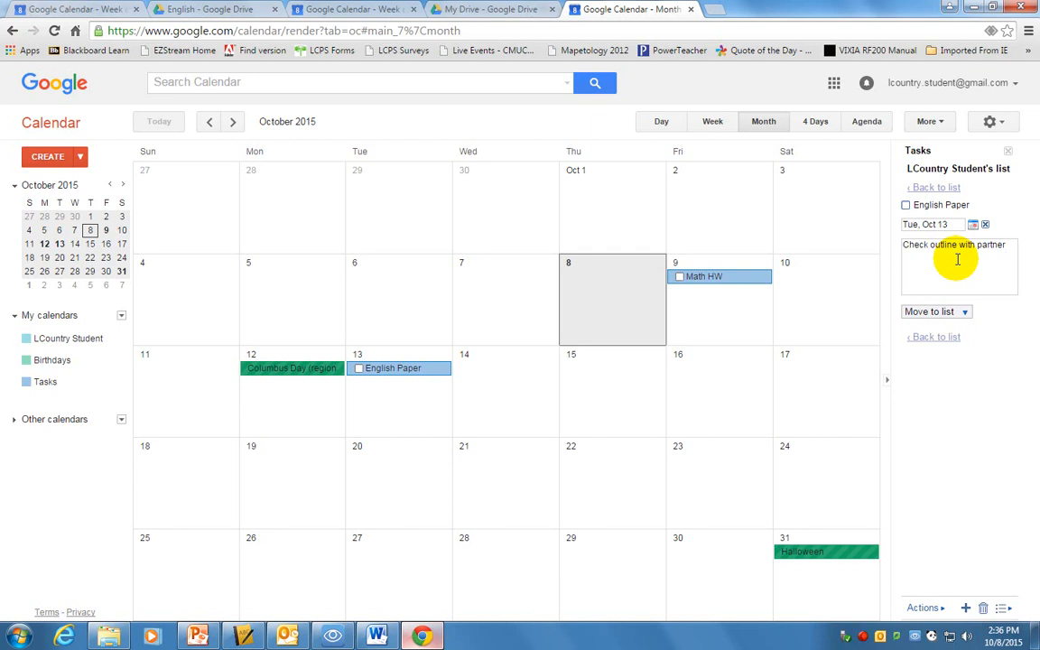
click(947, 337)
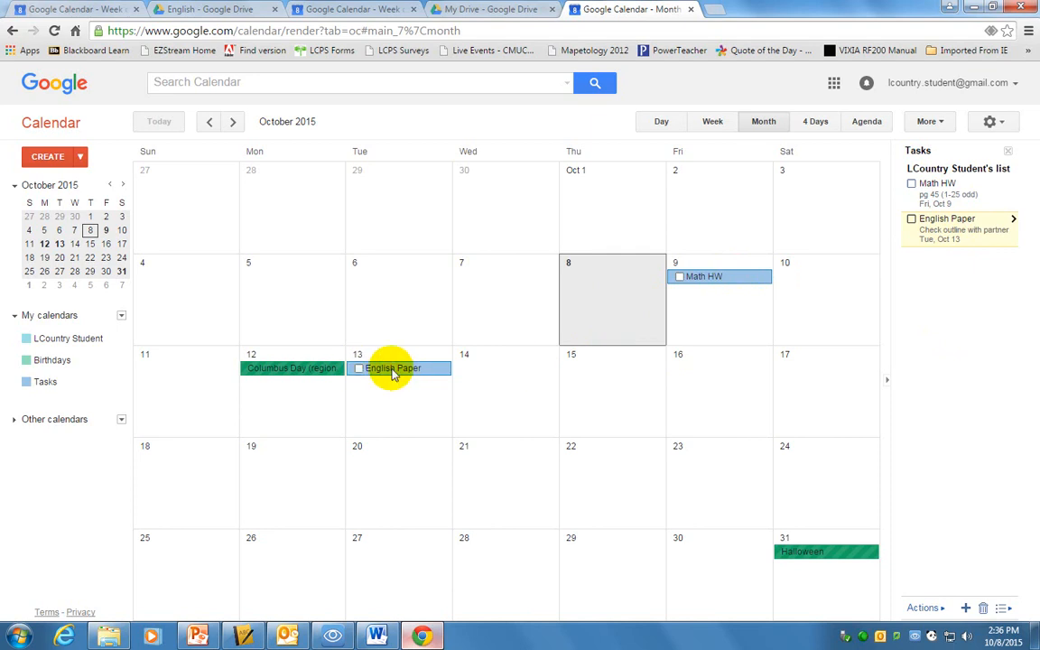
Mark the Math HW task on October 9 as completed, and check and uncheck the English Paper task in the month grid.
click(678, 277)
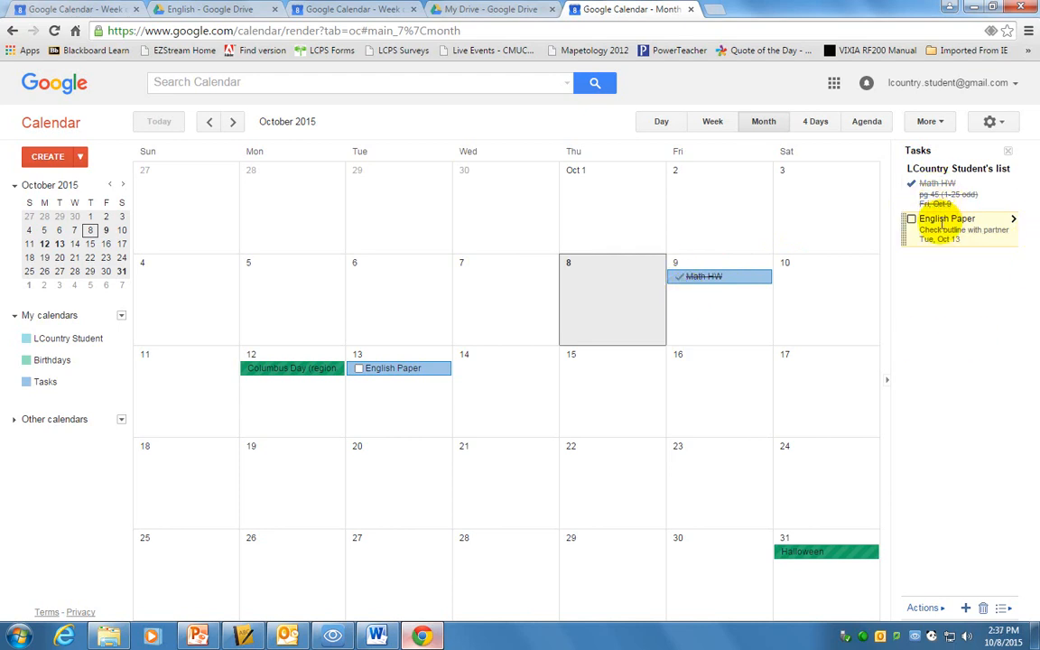
click(359, 369)
click(359, 370)
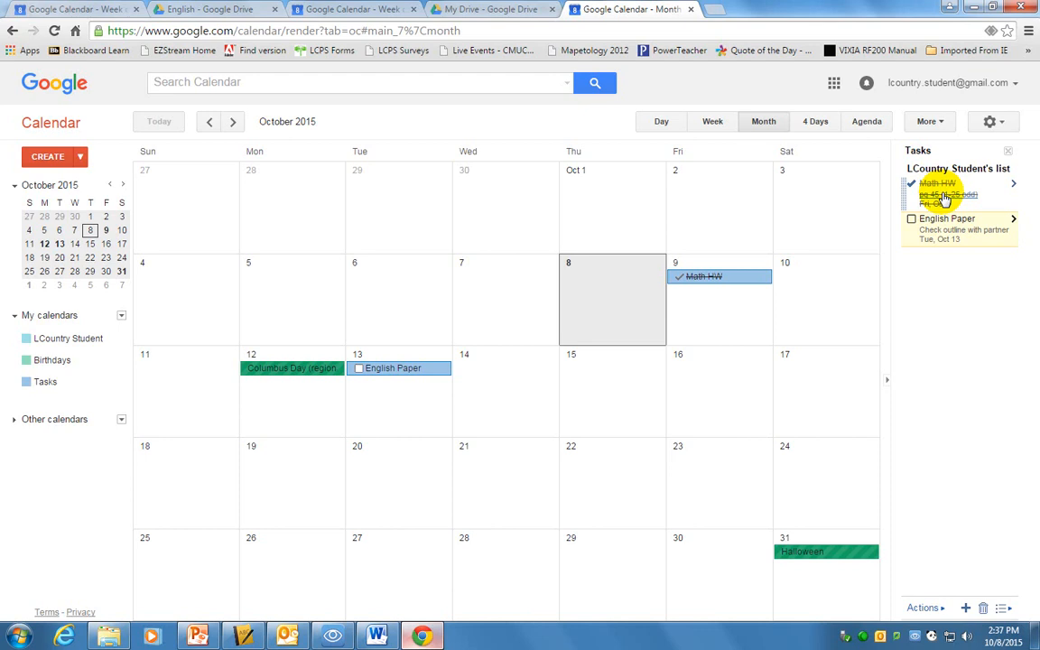
Delete the English Paper task and view the recently deleted items before returning to the task list.
click(983, 609)
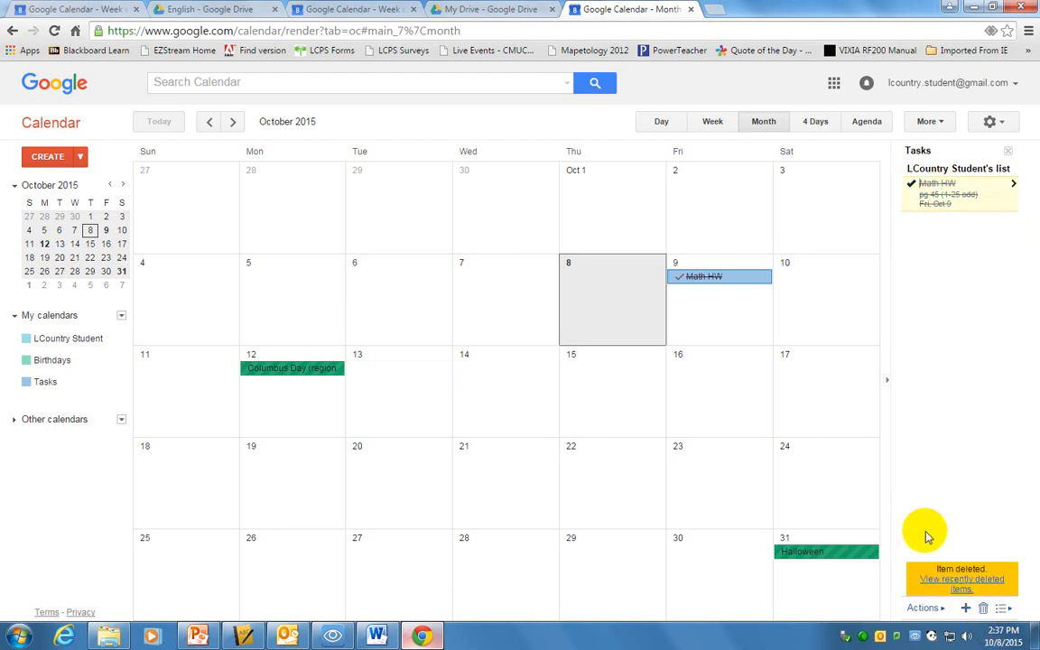
click(959, 583)
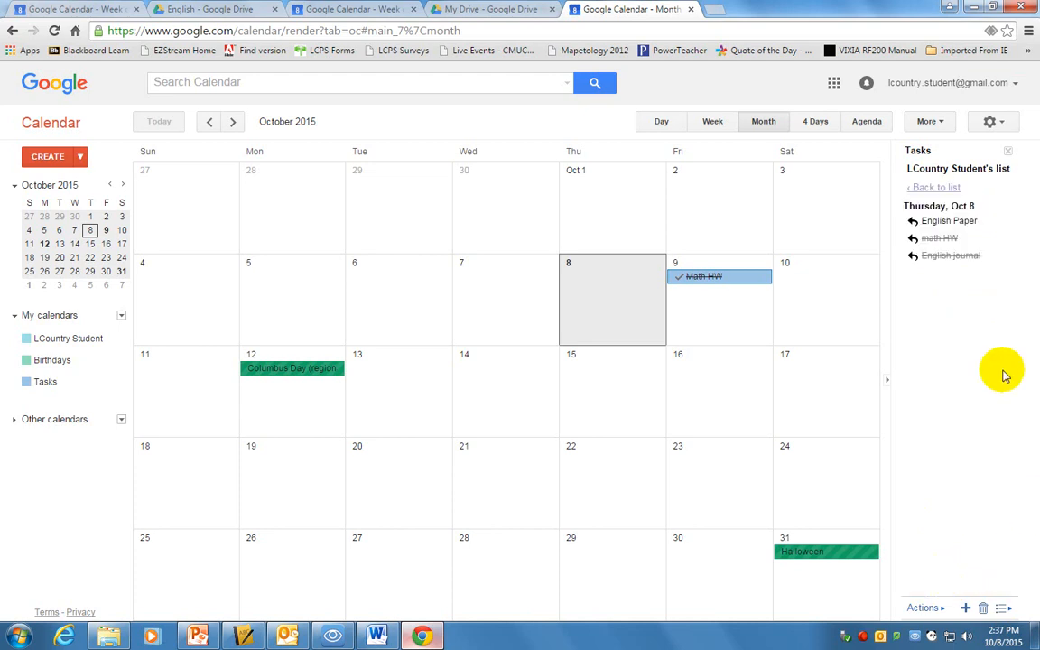
click(945, 187)
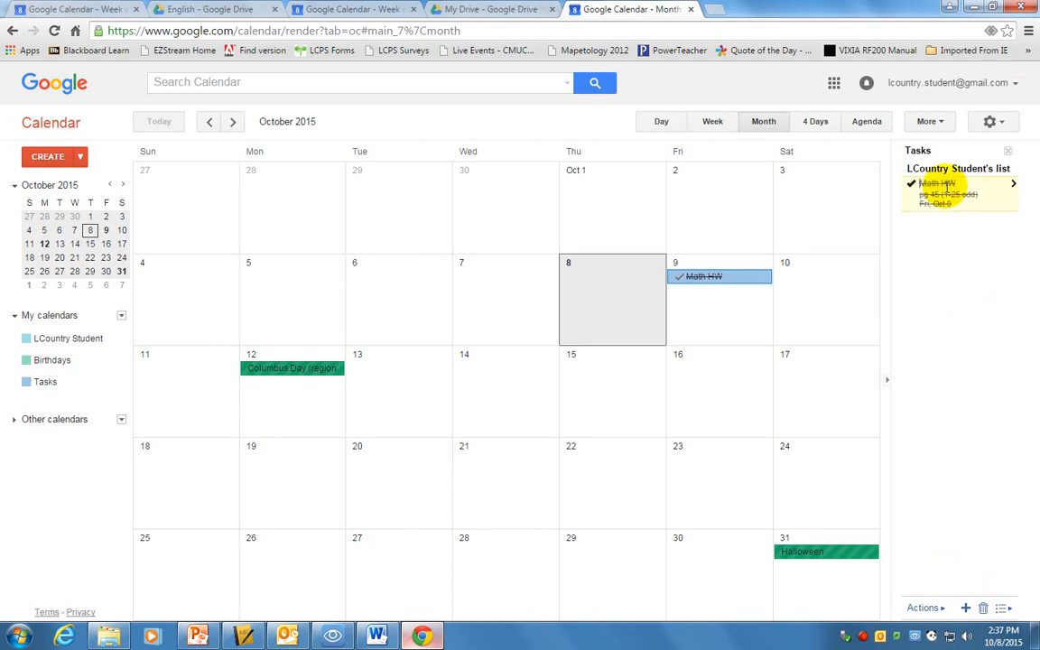
Examine the details of the completed Math HW task and return to the task list.
click(957, 324)
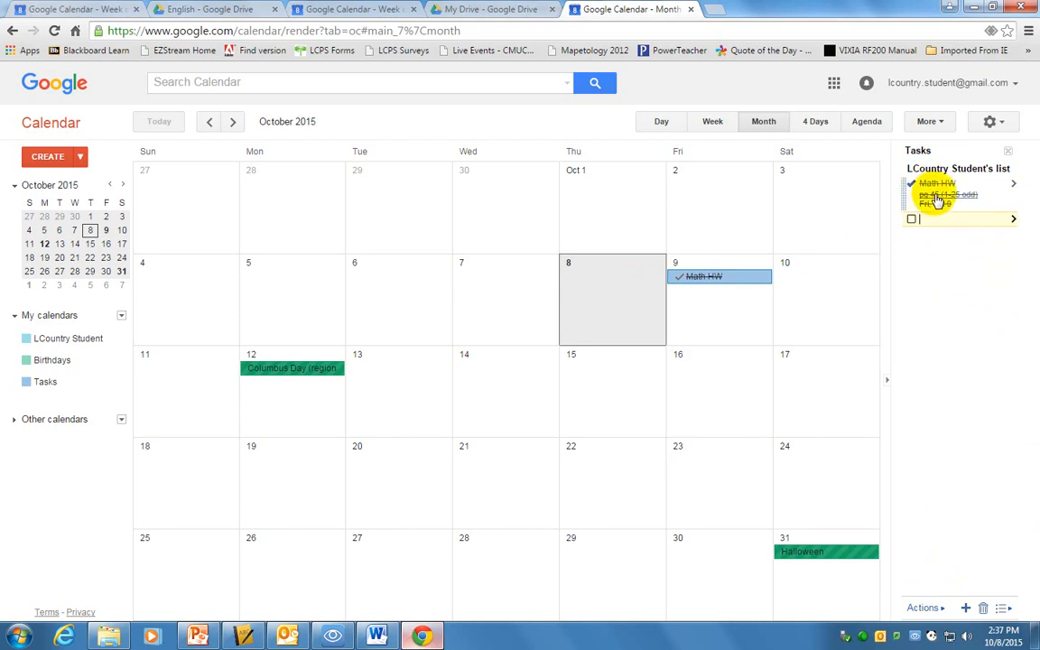
click(1013, 186)
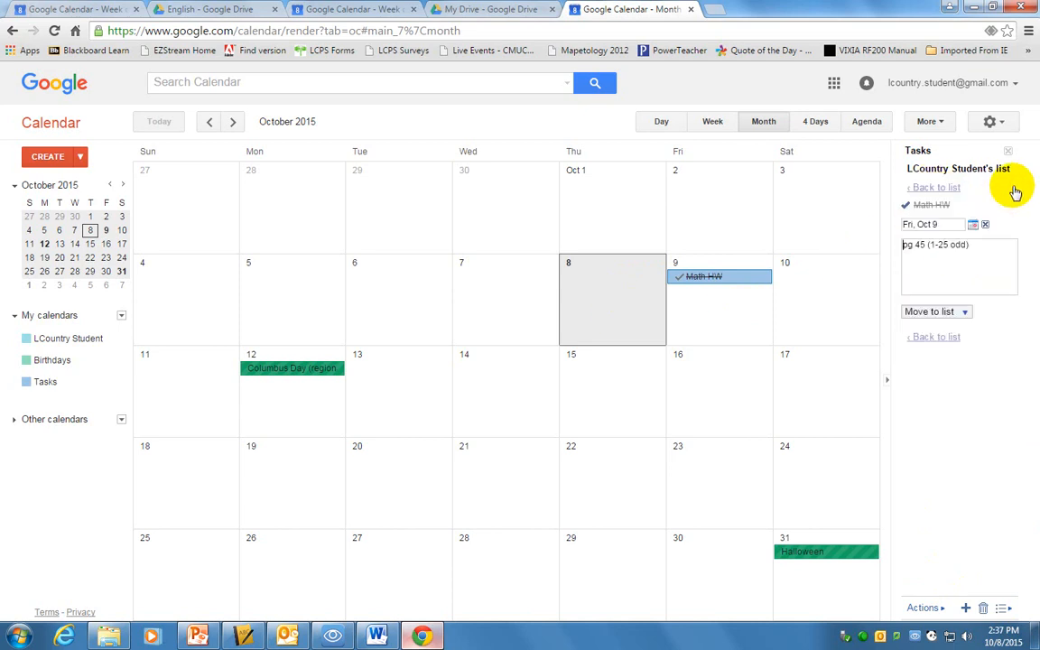
click(934, 338)
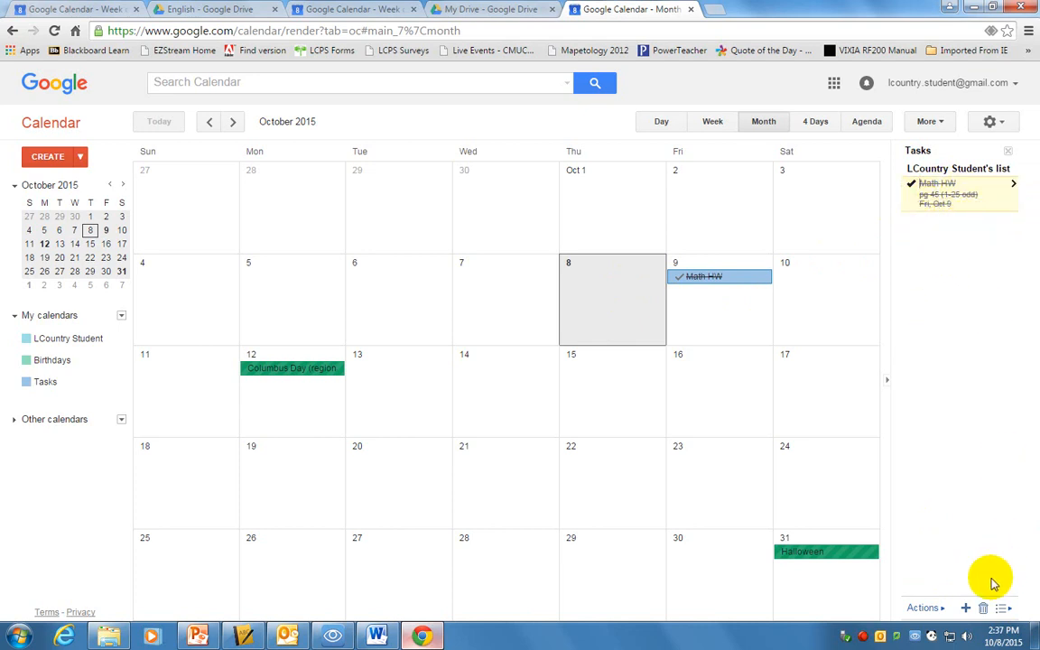
Look over the available task actions and add a task named "Science HW" below Math HW.
click(925, 607)
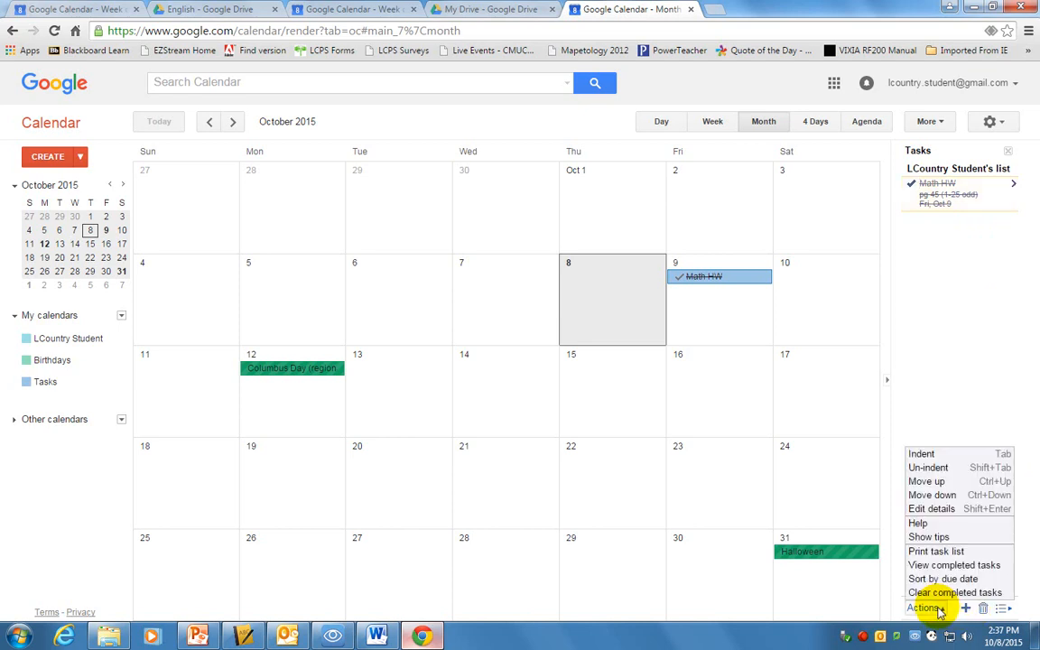
click(932, 496)
click(945, 397)
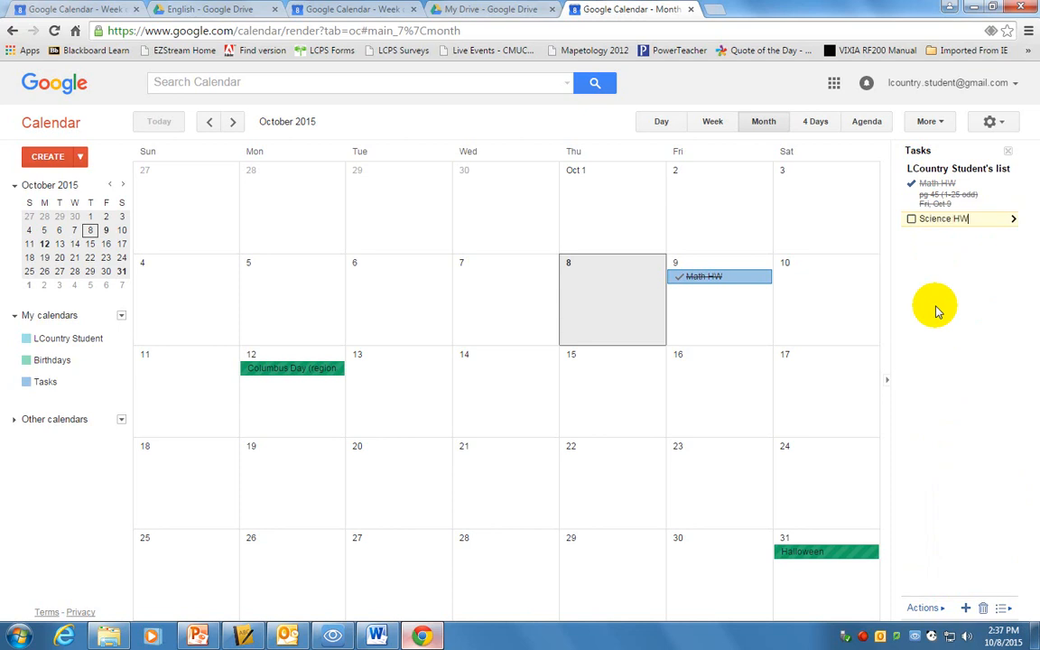
key(Return)
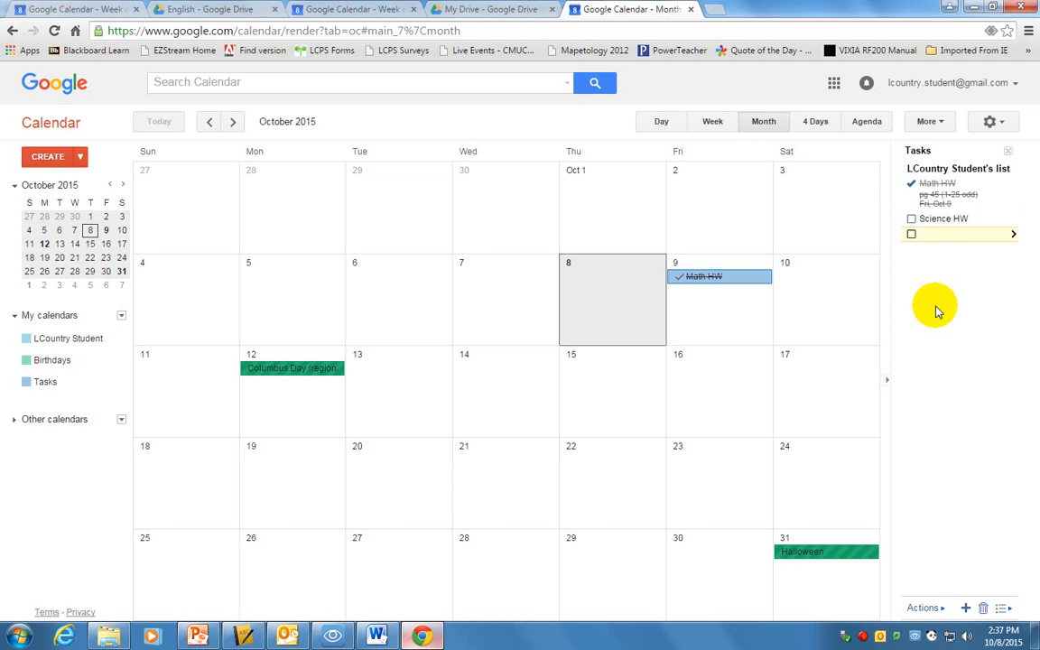
Give the Science HW task a due date of Mon, Oct 12, recheck its details and return to the task list.
click(1011, 220)
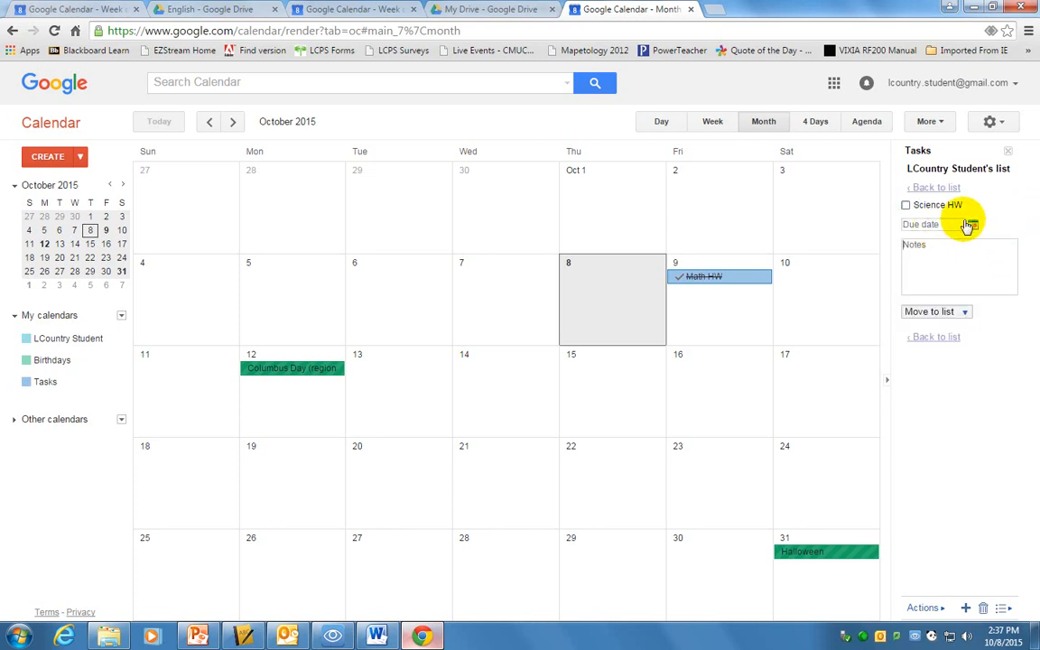
click(971, 224)
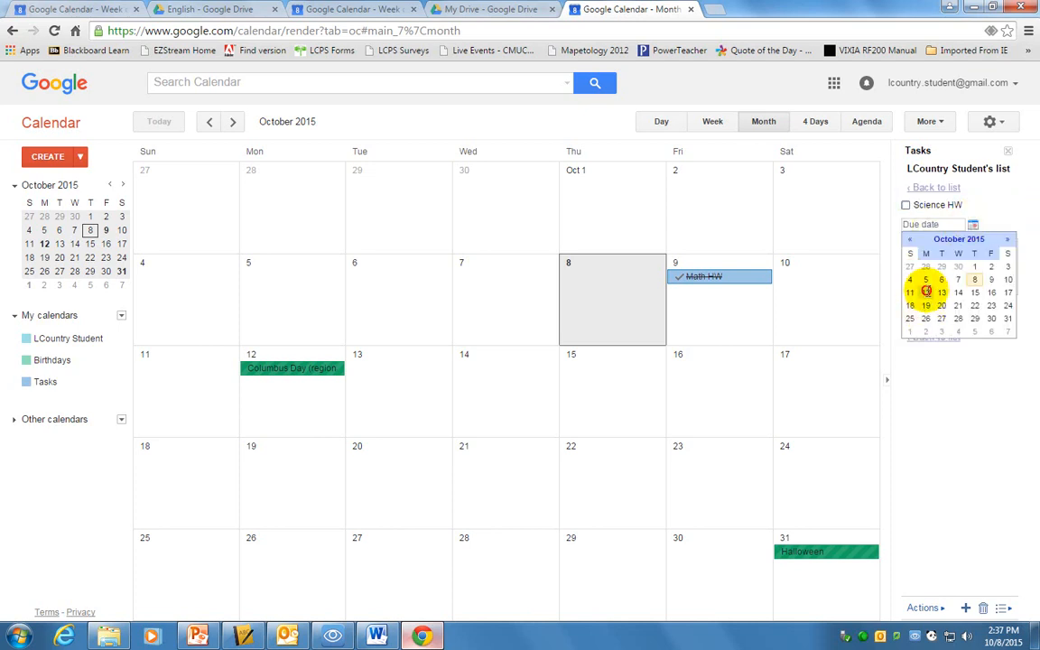
click(925, 293)
click(942, 263)
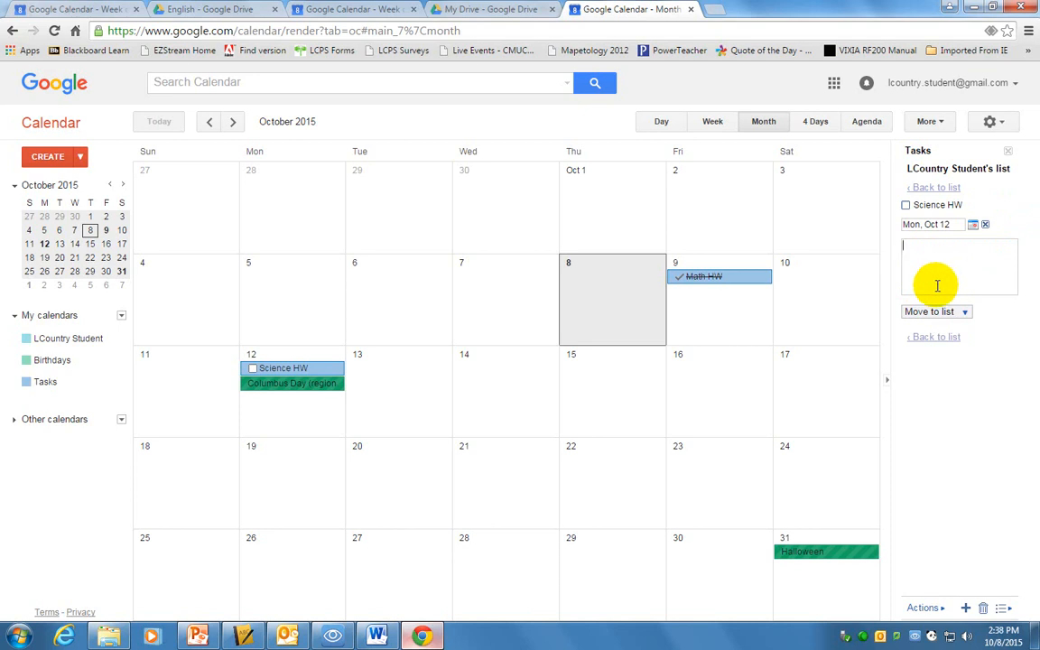
click(946, 188)
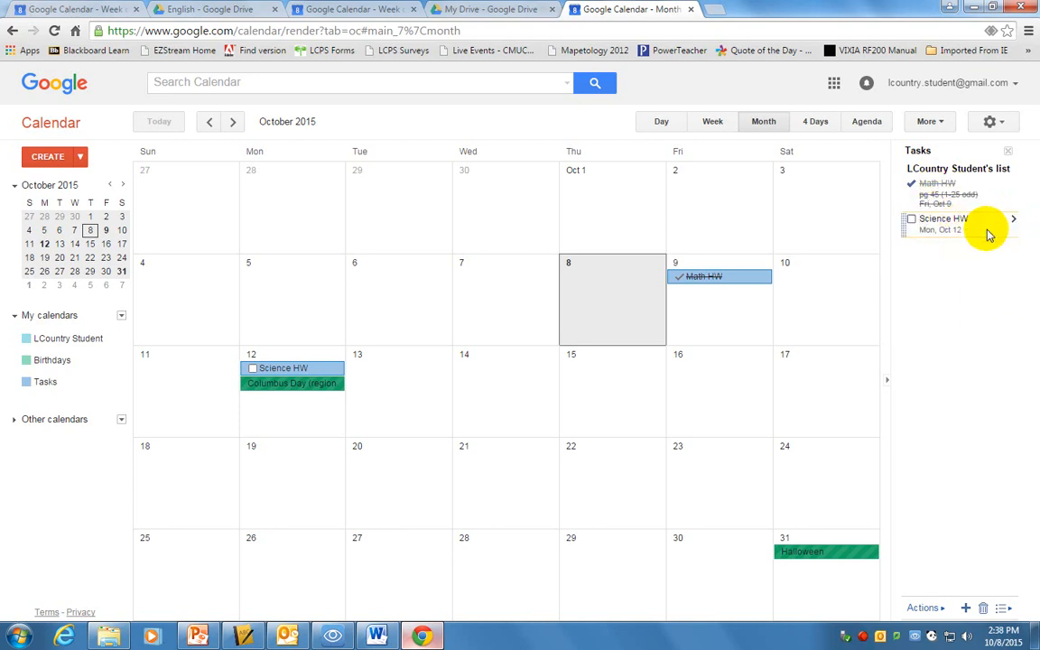
click(1014, 222)
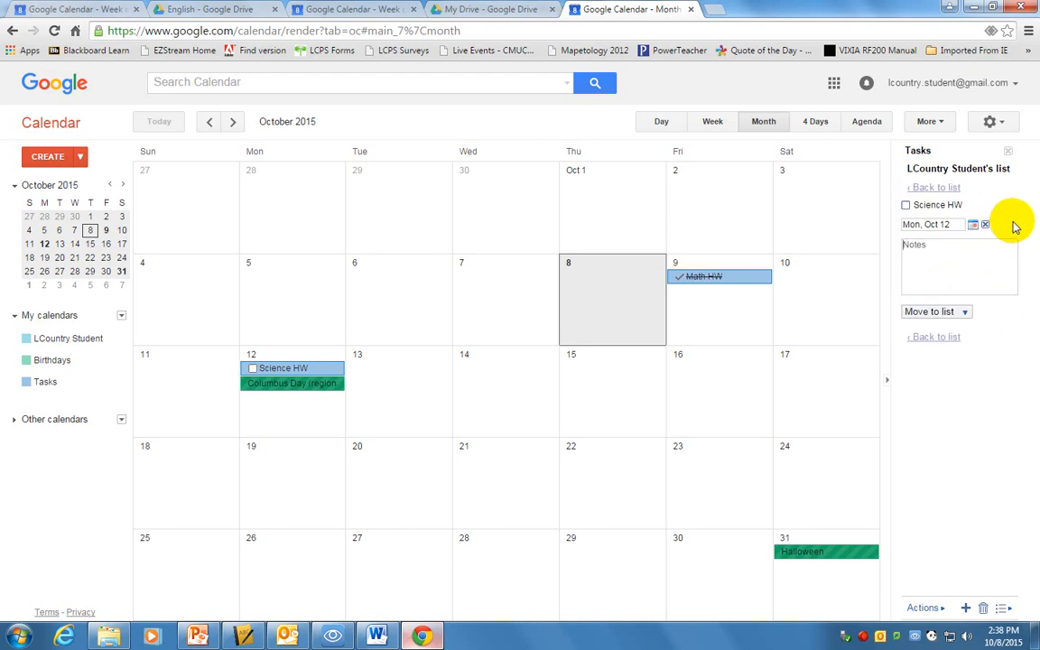
click(926, 186)
click(946, 322)
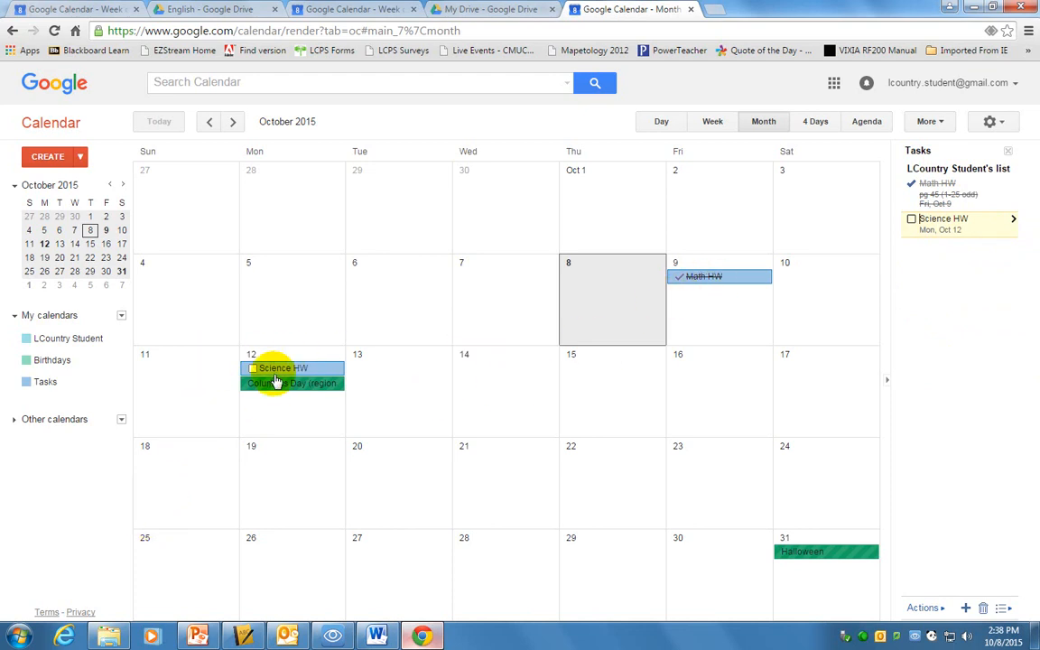
Reschedule the Science HW task within the month grid to October 13, back to October 12, and finally to Wed, October 14.
drag(262, 367, 376, 380)
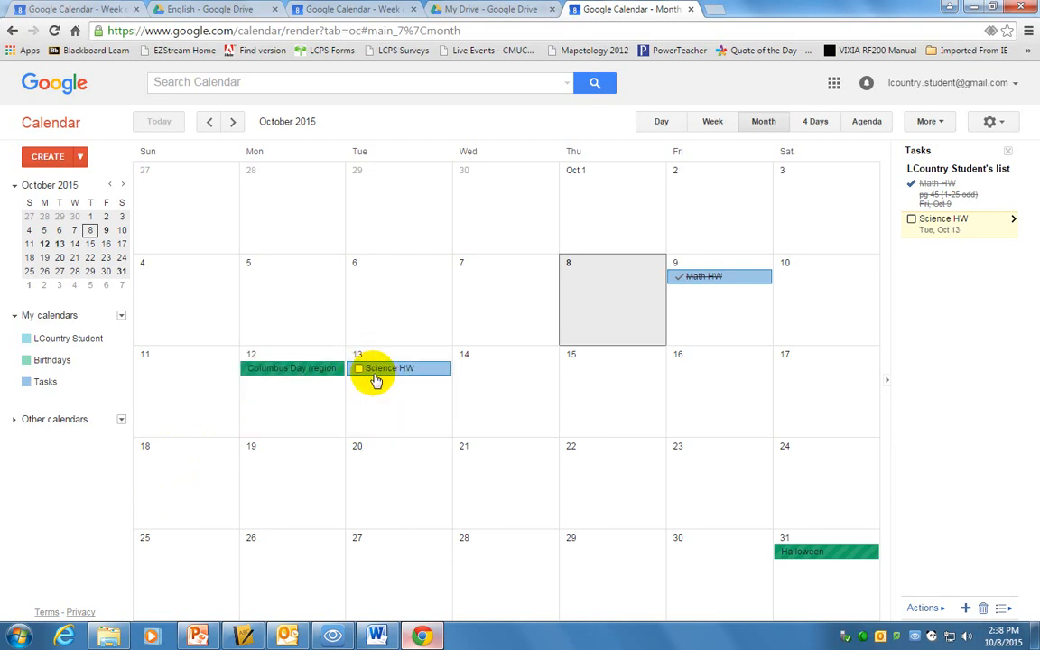
drag(359, 383, 298, 406)
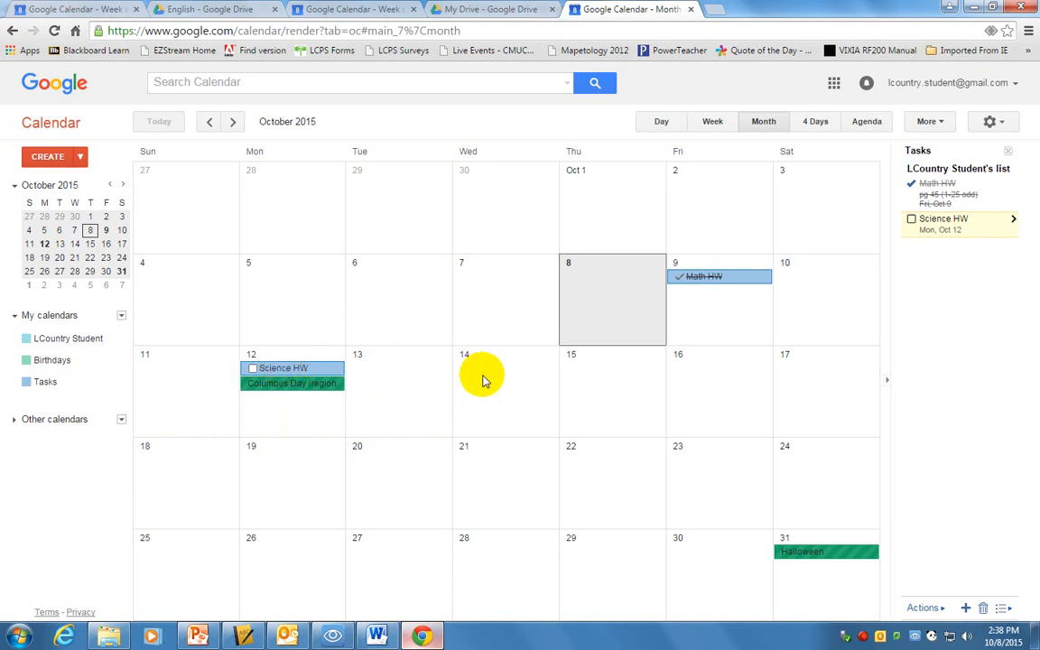
drag(262, 371, 495, 390)
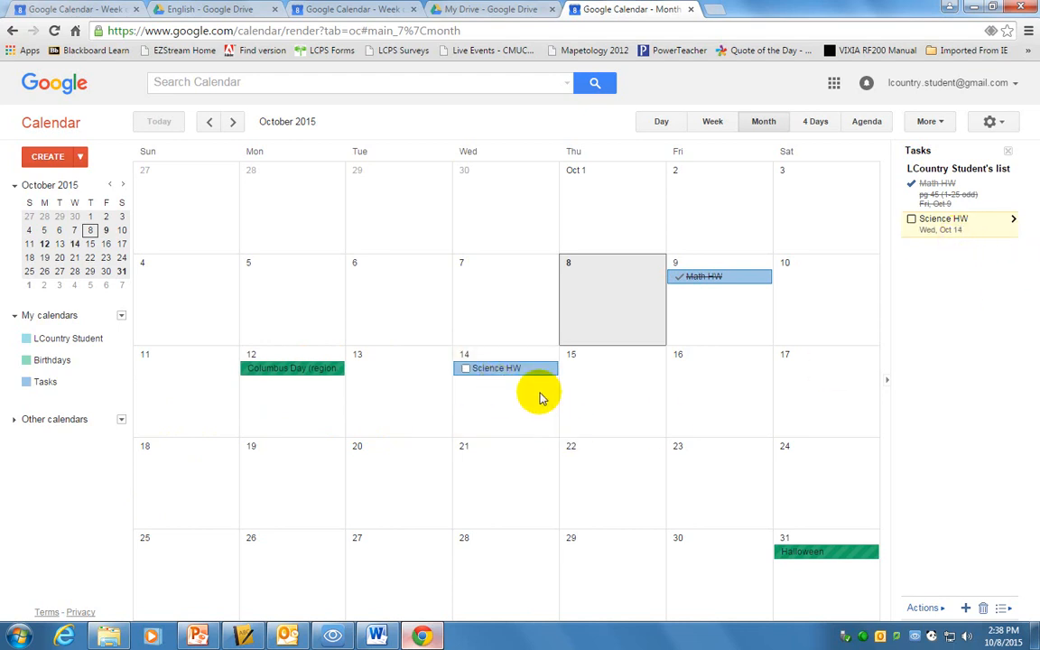
mouse_move(520, 370)
mouse_down()
mouse_move(404, 475)
mouse_move(534, 385)
mouse_up()
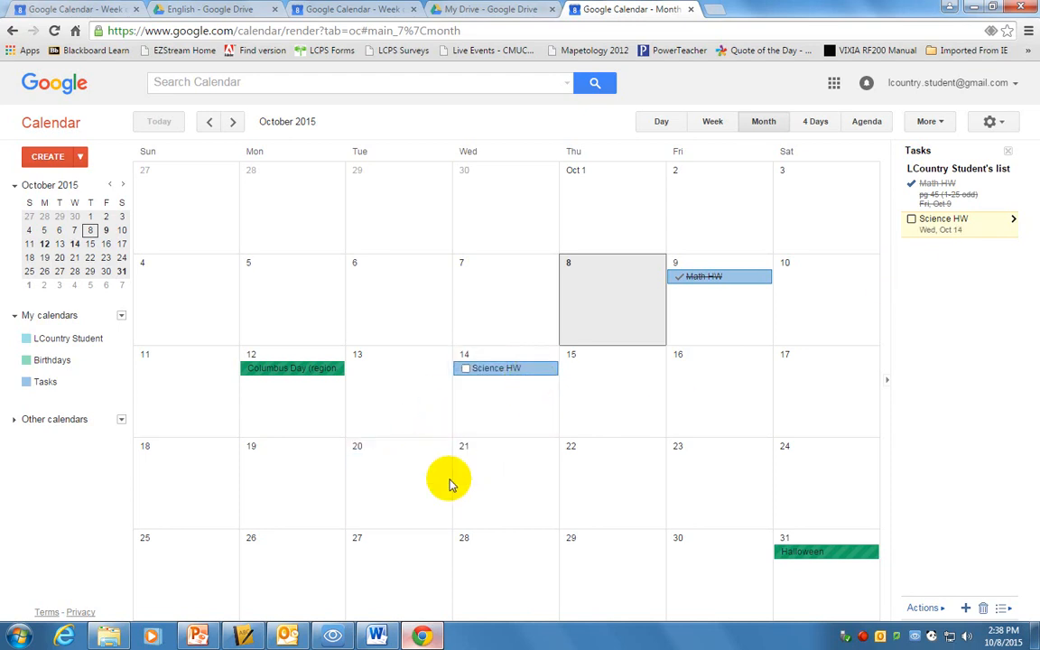
Switch to the Video Tutorial Outline document in Word.
key(alt+Tab)
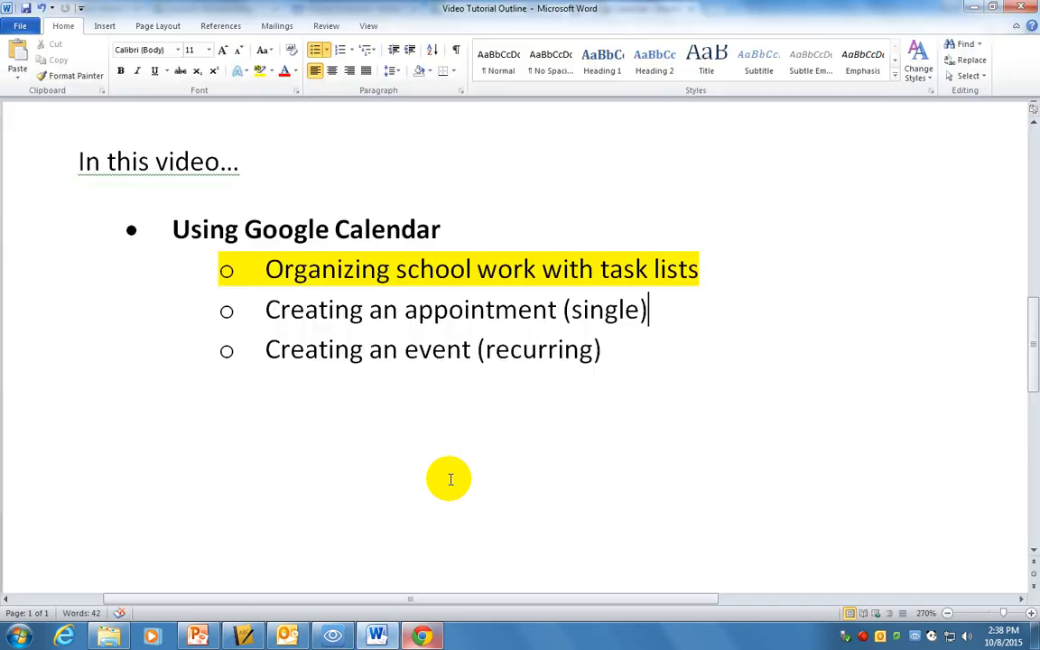